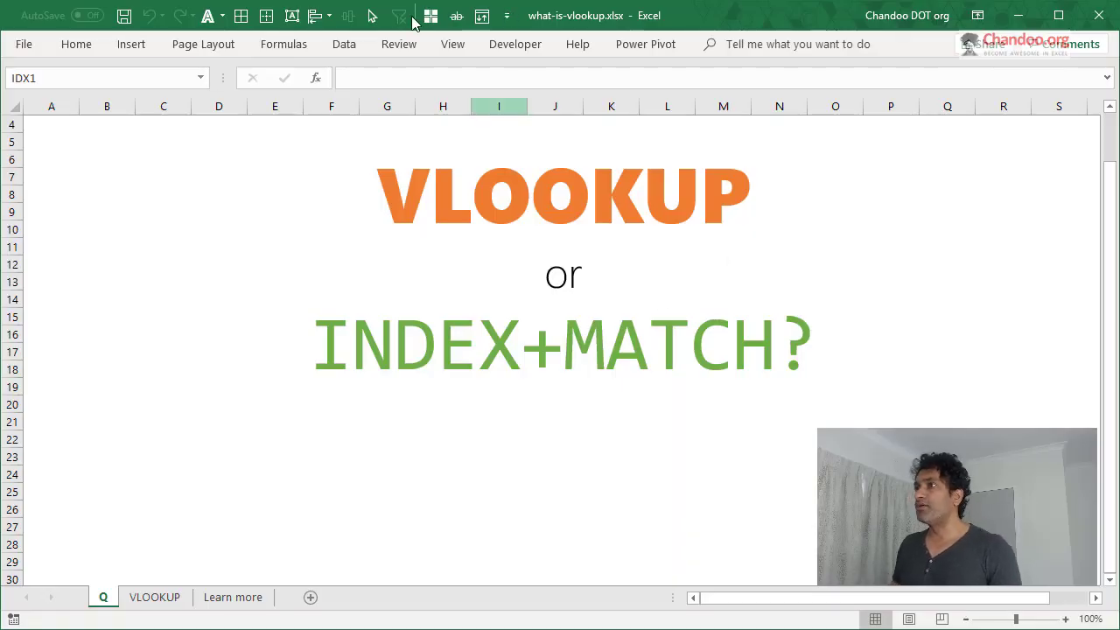
- Open the VLOOKUP sheet and examine the sales data range and the VLOOKUP formula in H6
left_click(167, 601)
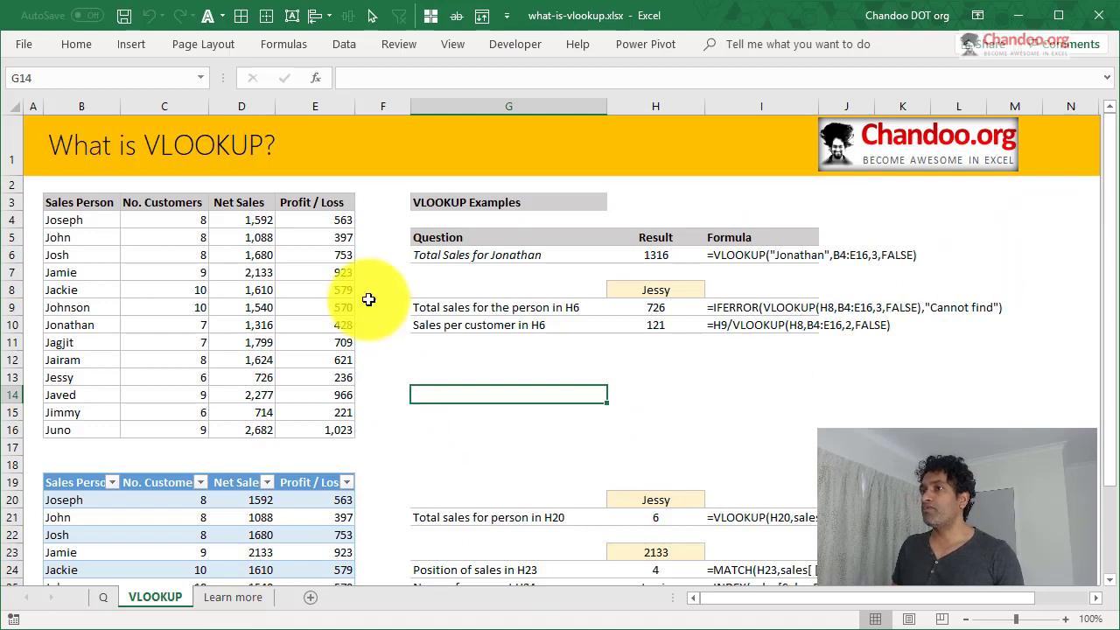
scroll(258, 353, "down", 1)
scroll(150, 293, "up", 1)
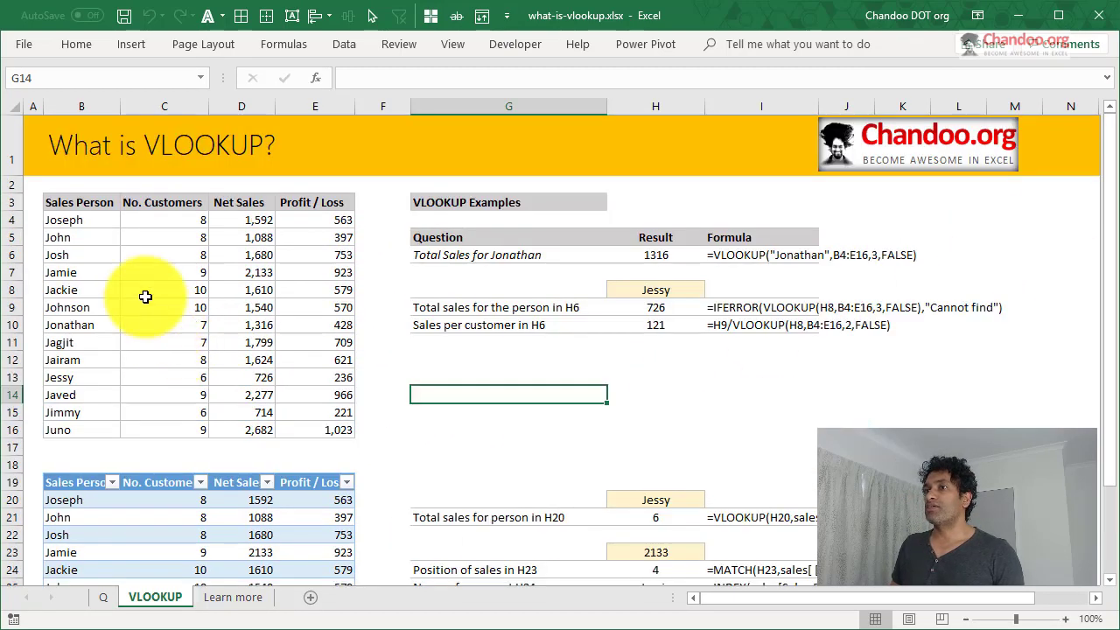
left_click_drag(73, 206, 335, 430)
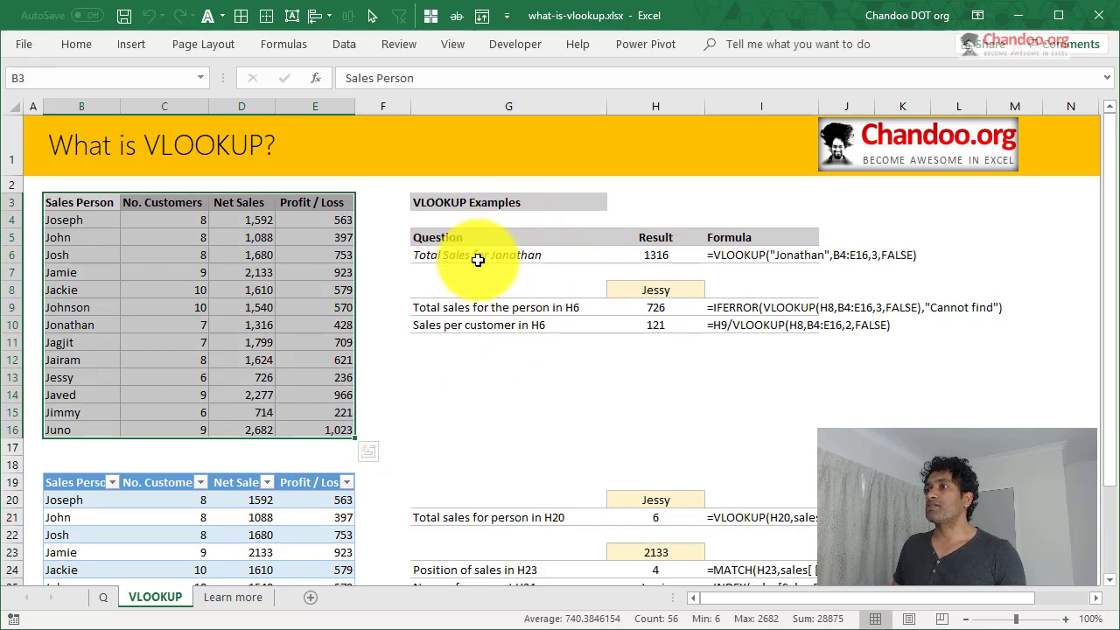
left_click(667, 257)
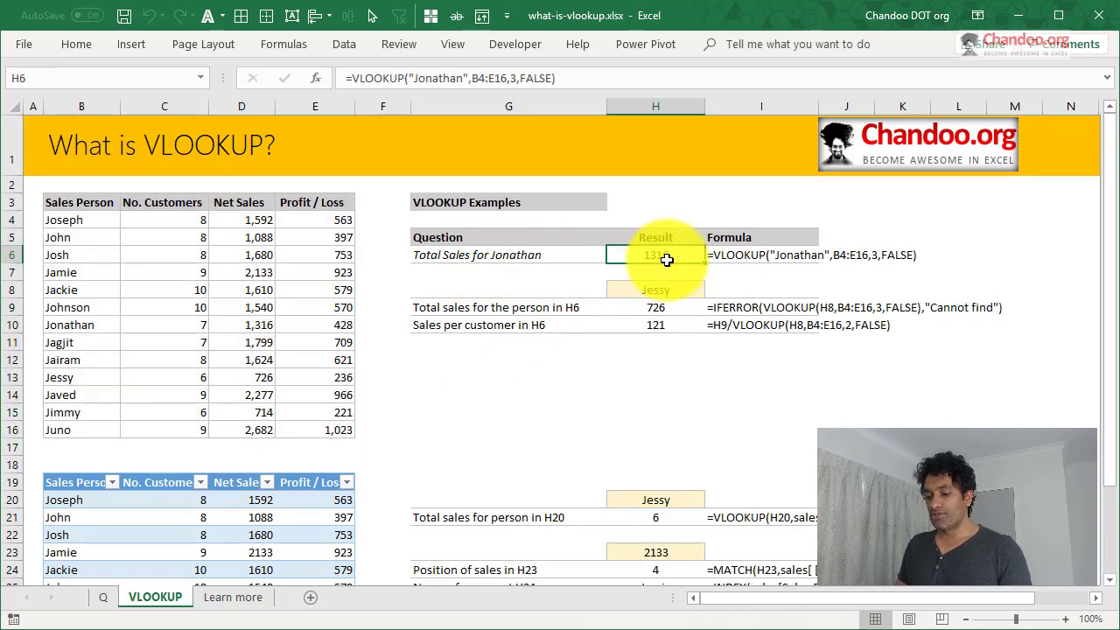
double_click(680, 265)
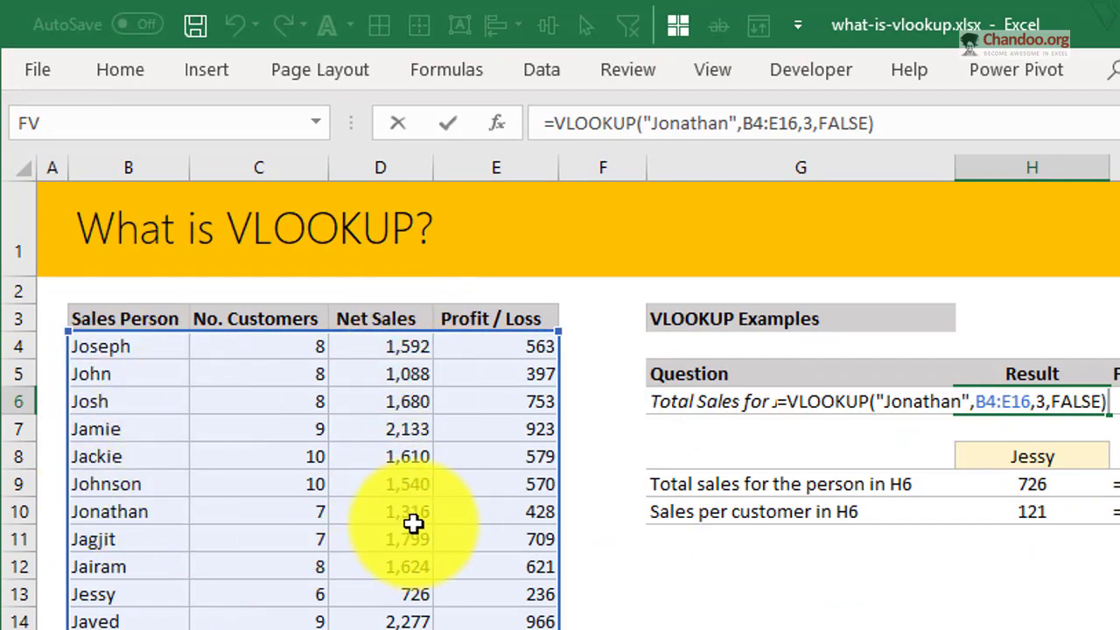
key("ctrl+Return")
- Examine the VLOOKUP formula in H21 and the sales table it references
scroll(968, 603, "down", 3)
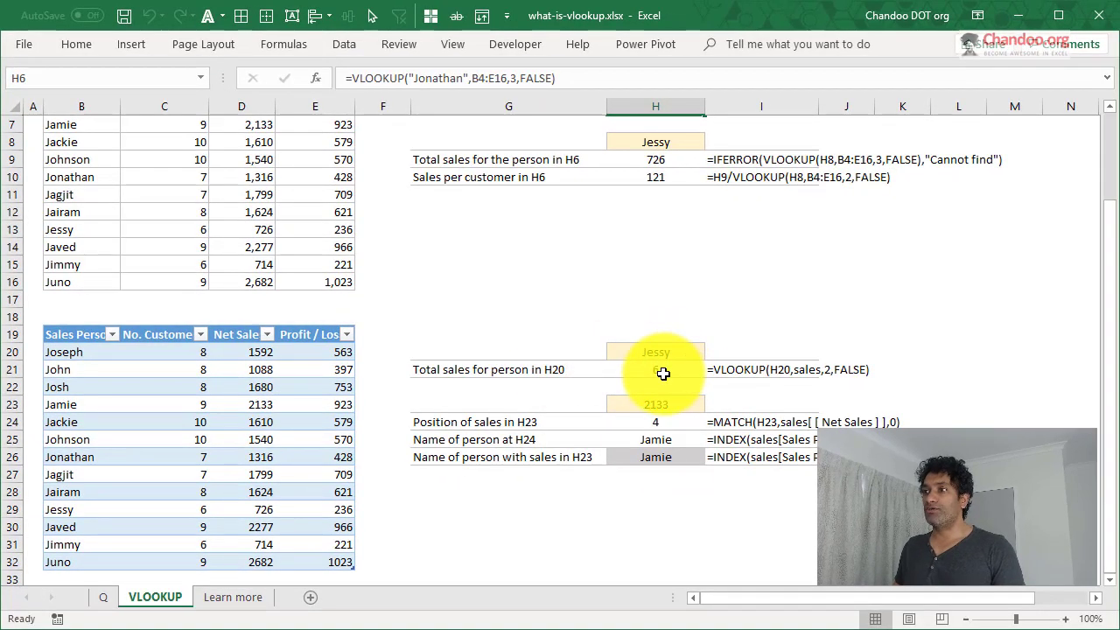
left_click(663, 374)
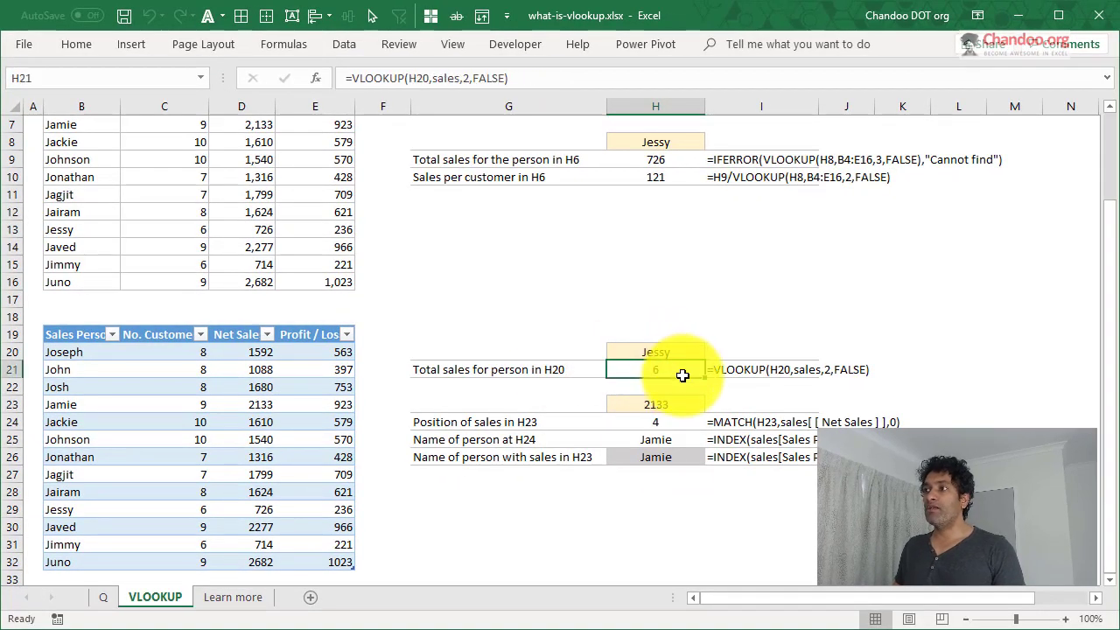
key("F2")
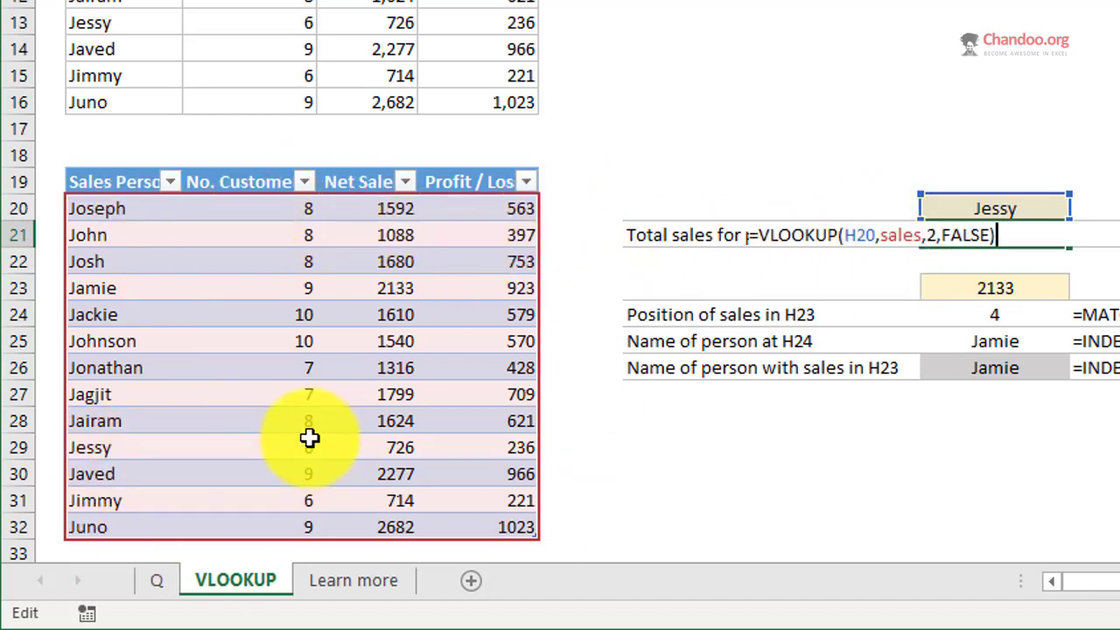
key("ctrl+Return")
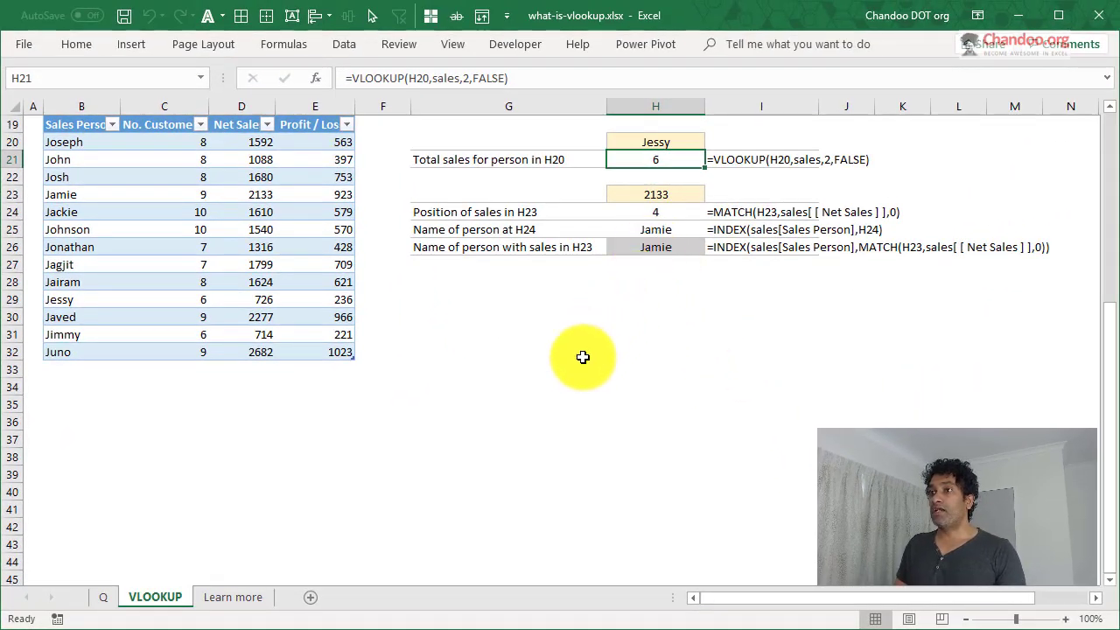
- Enter the same sales person's name as in H20 into cell G31 as the lookup value
left_click(447, 331)
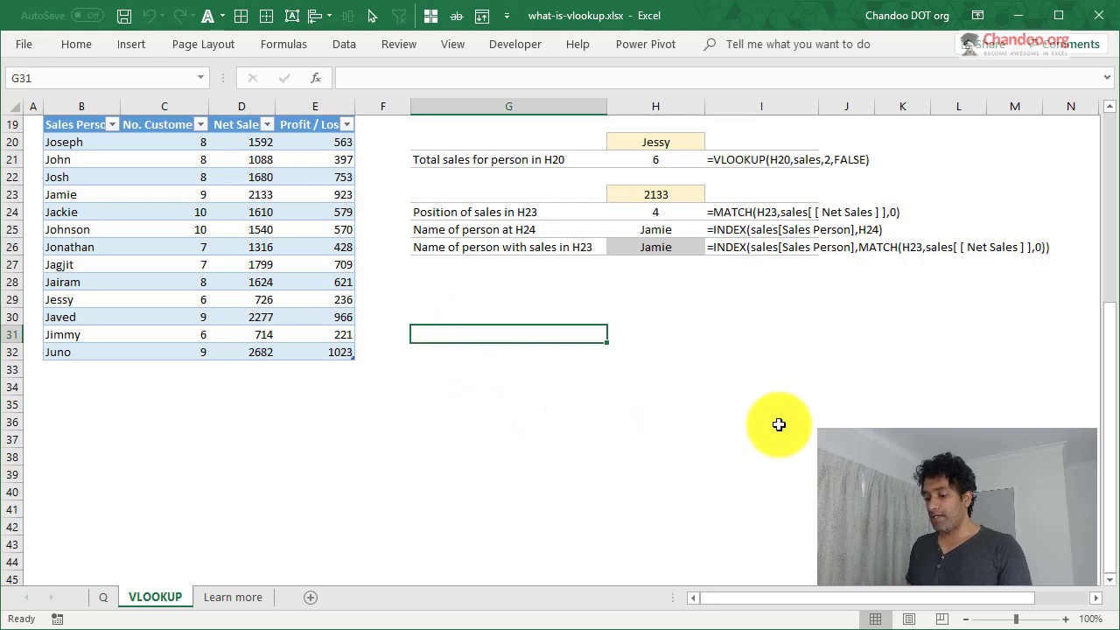
type("Jess")
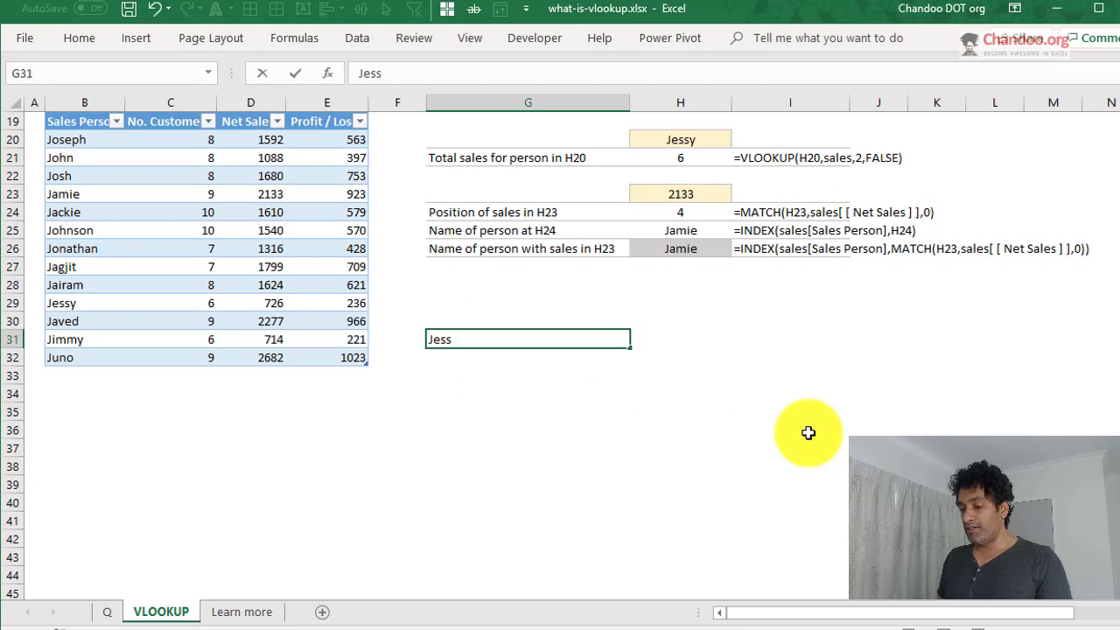
type("y")
key("Return")
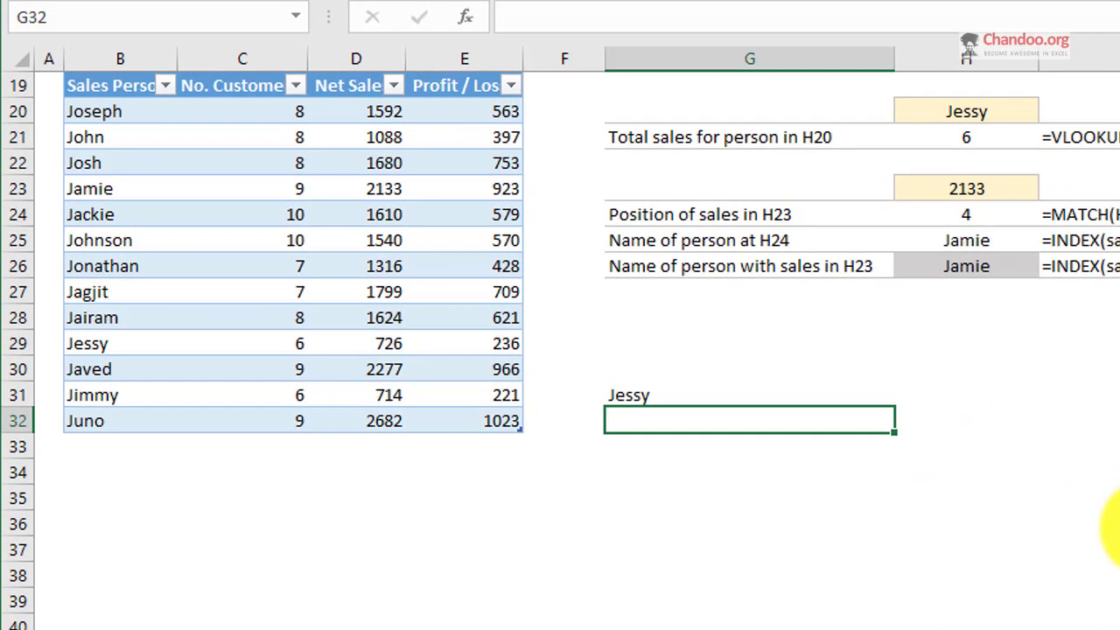
- Begin an INDEX formula in G32 that returns values from the Net Sales column of the sales table
type("=inde")
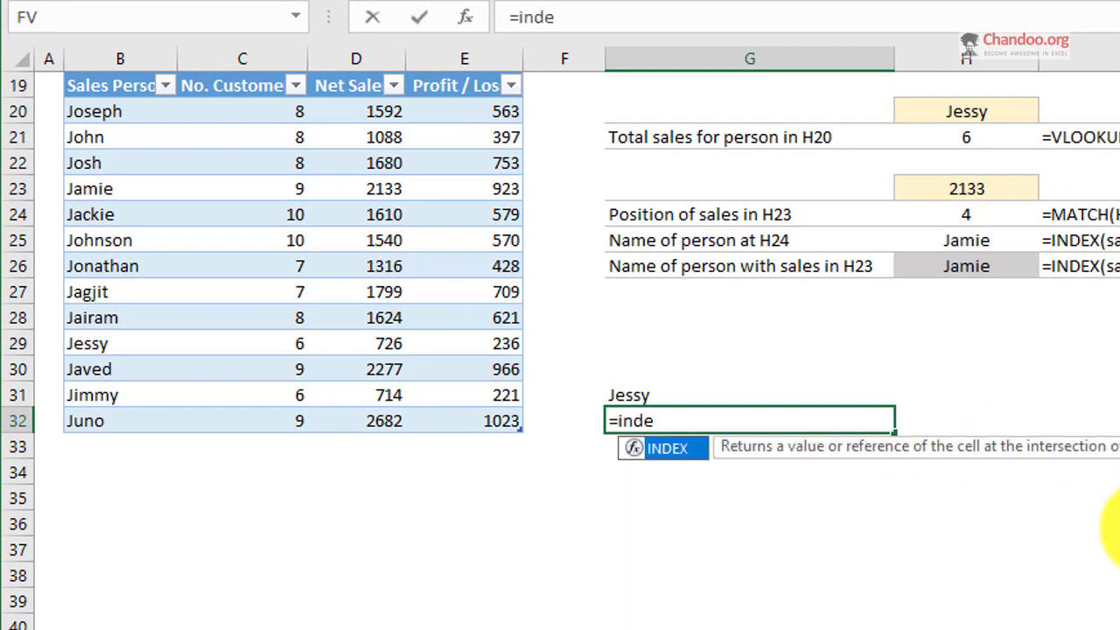
type("x")
key("Tab")
type("sales[")
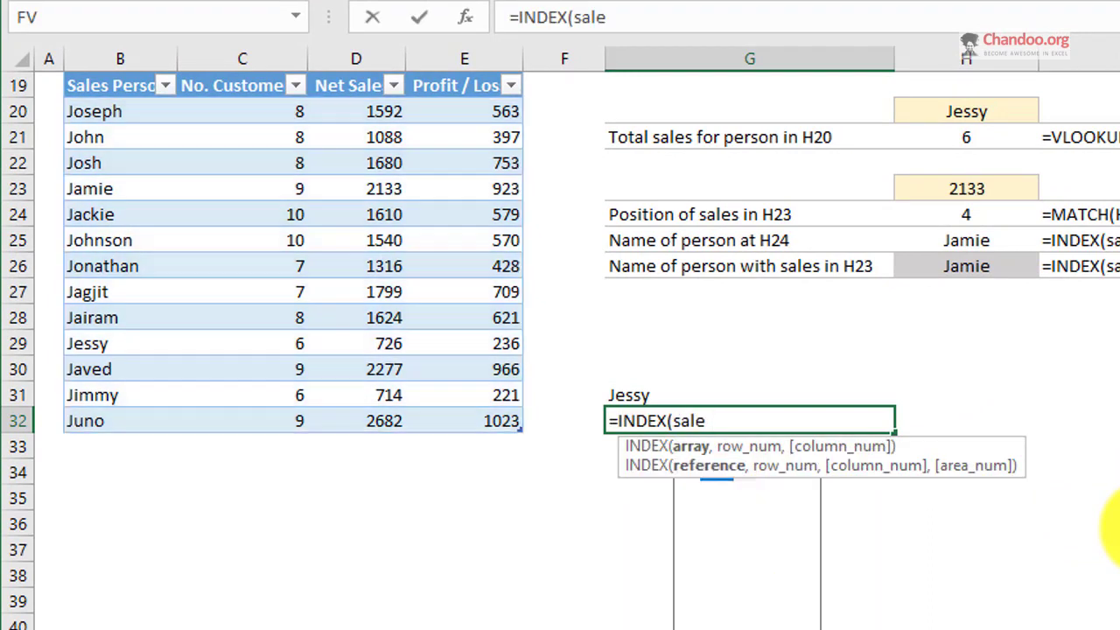
key("Down")
key("Down")
key("Down")
key("Tab")
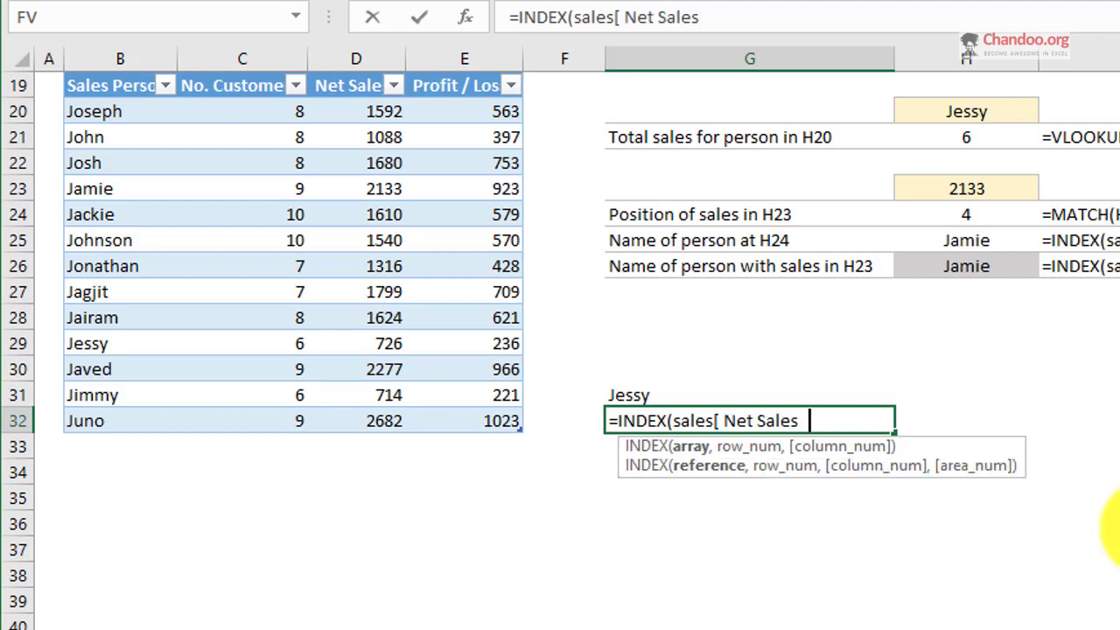
type("],")
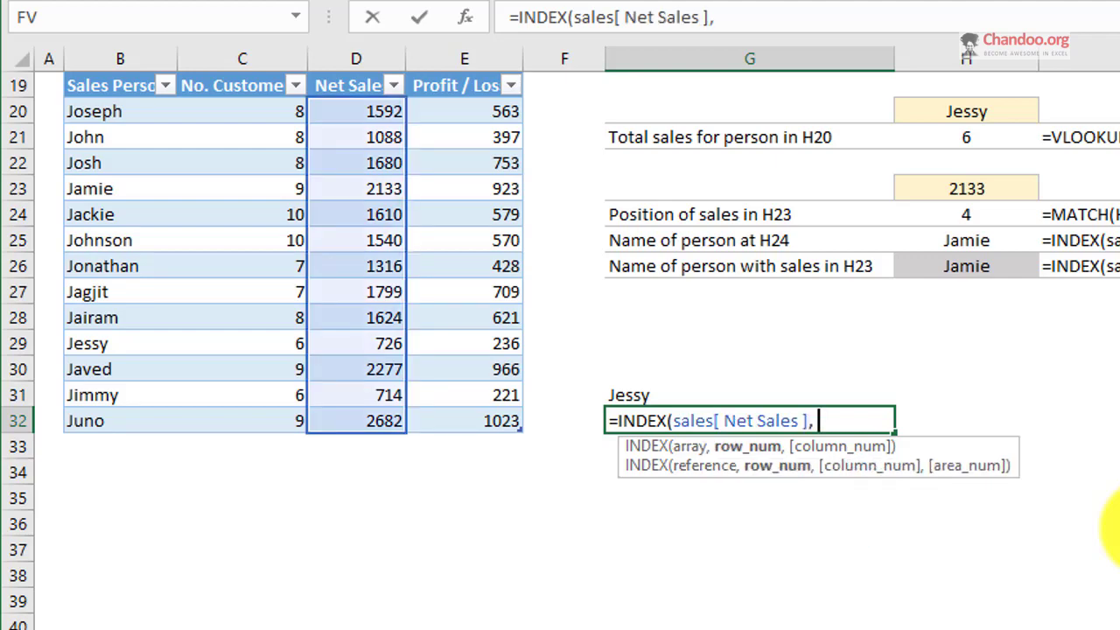
- Complete the G32 formula with MATCH($G$31,sales[Sales Person],0) as the row number
type(" match")
key("Tab")
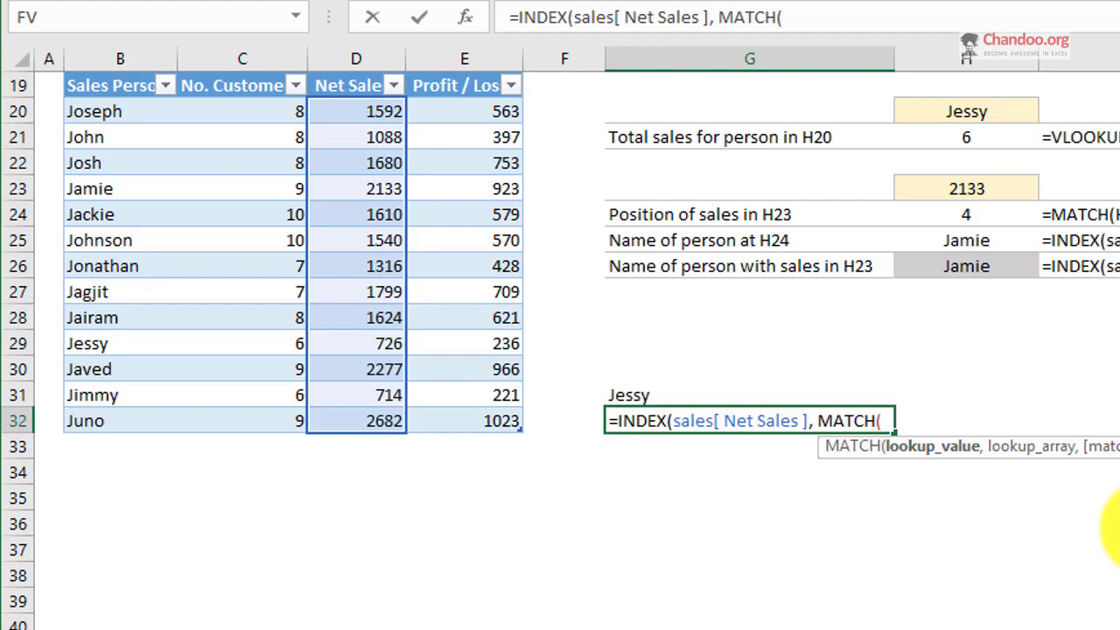
key("Up")
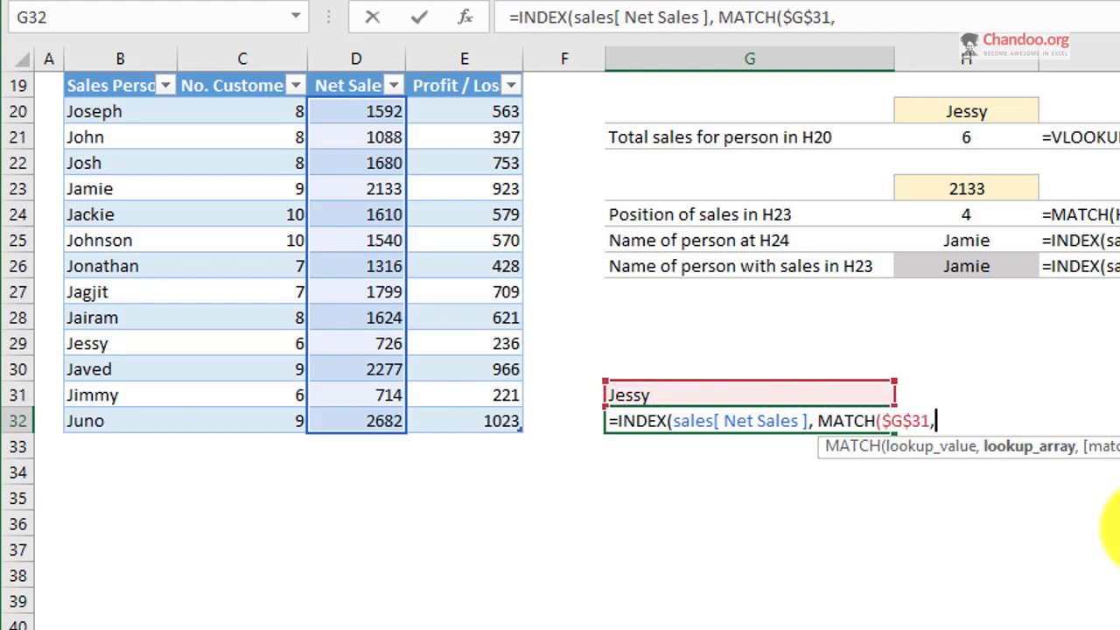
type("salesp[")
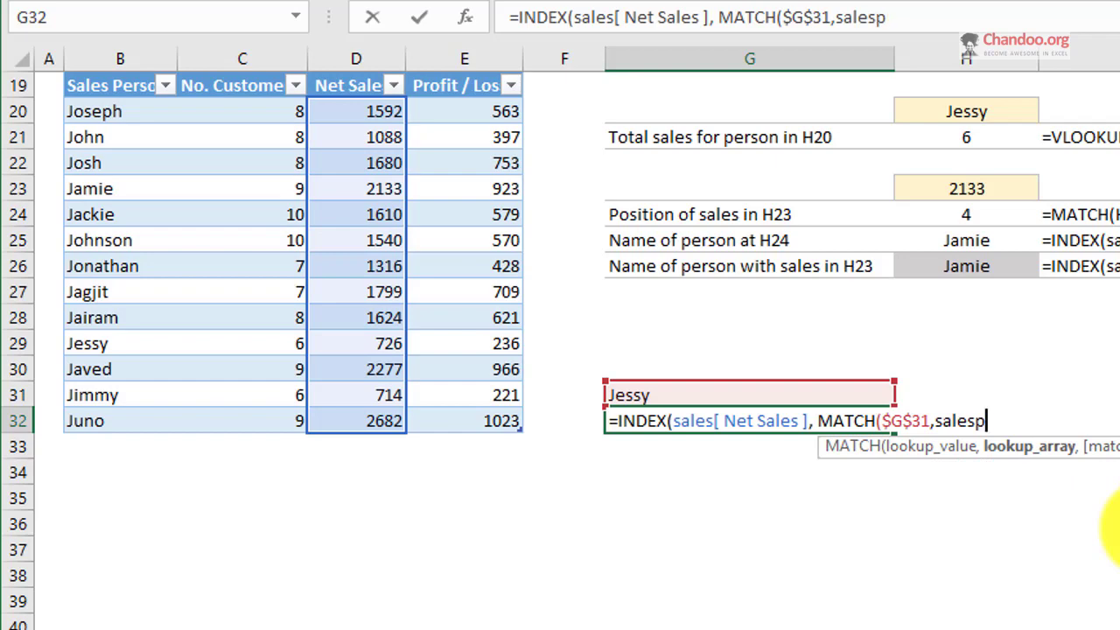
key("BackSpace")
type("[")
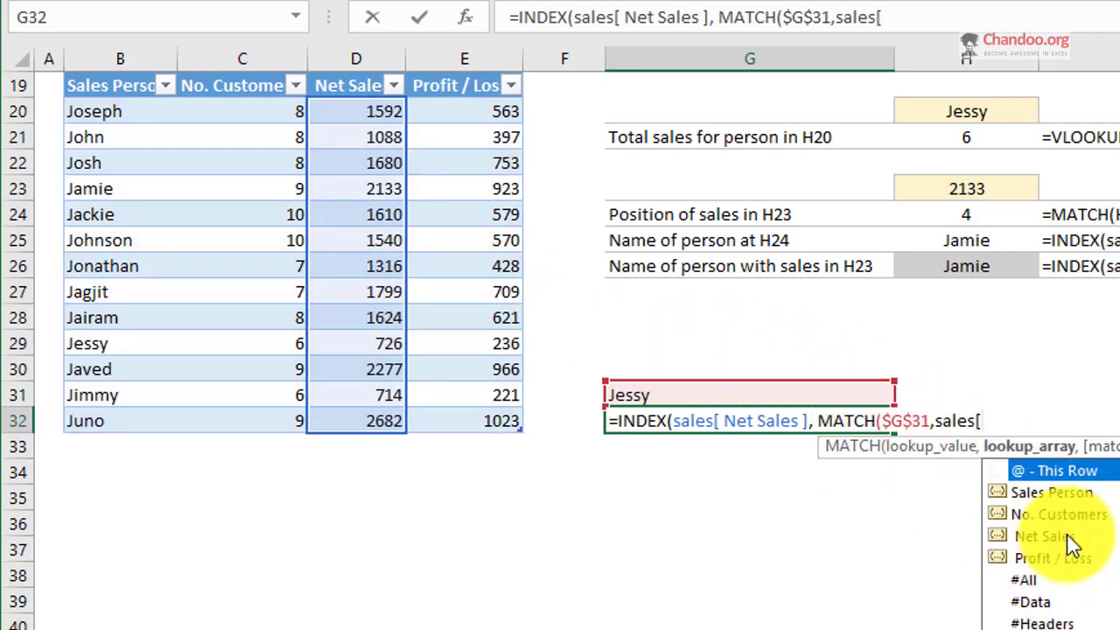
double_click(1042, 493)
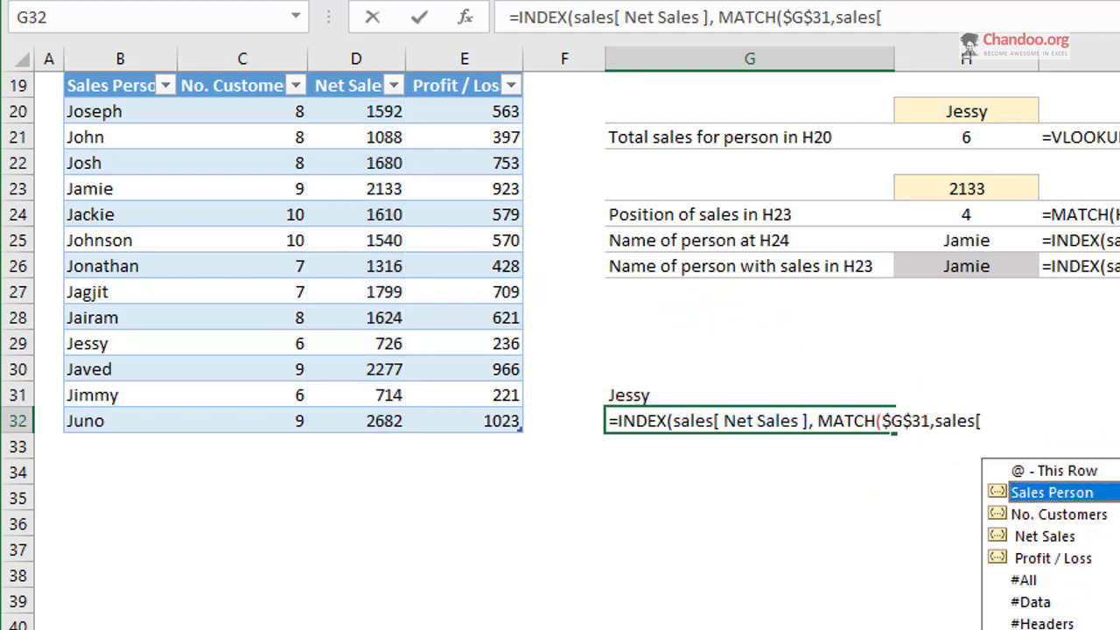
type("],0)")
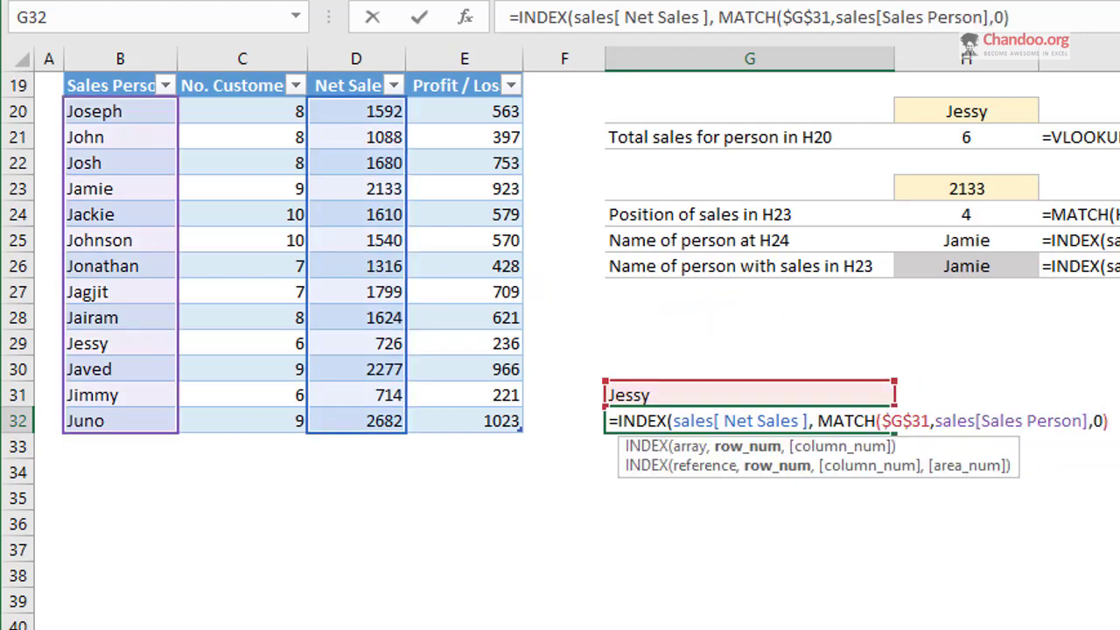
key("Return")
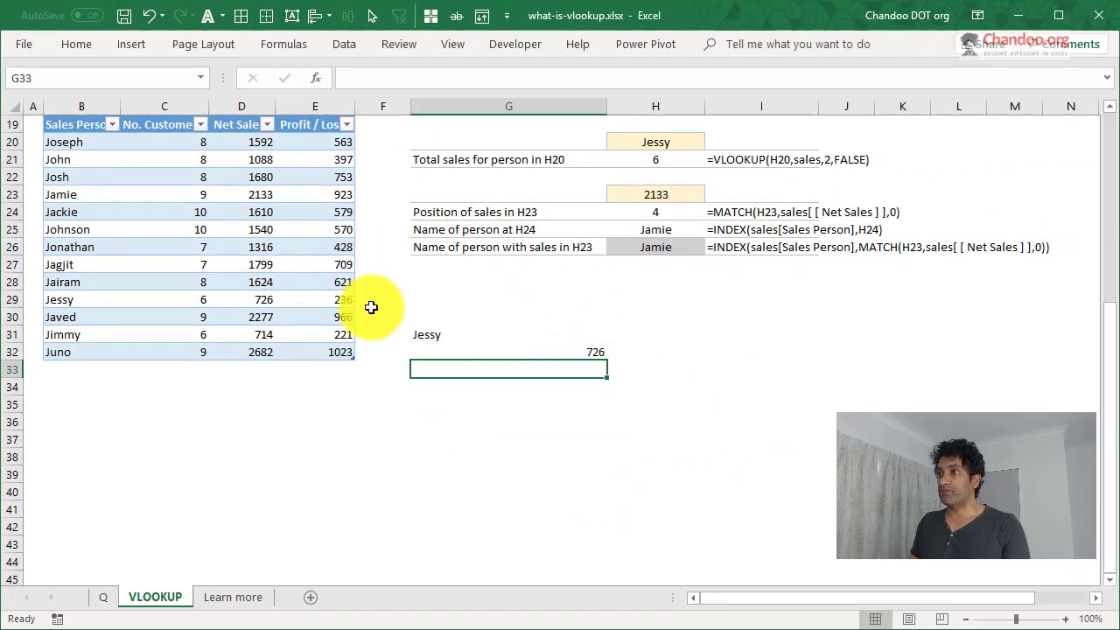
- Check the G32 result against the matching sales person's row in the sales table
left_click_drag(106, 328, 388, 328)
left_click_drag(299, 301, 257, 301)
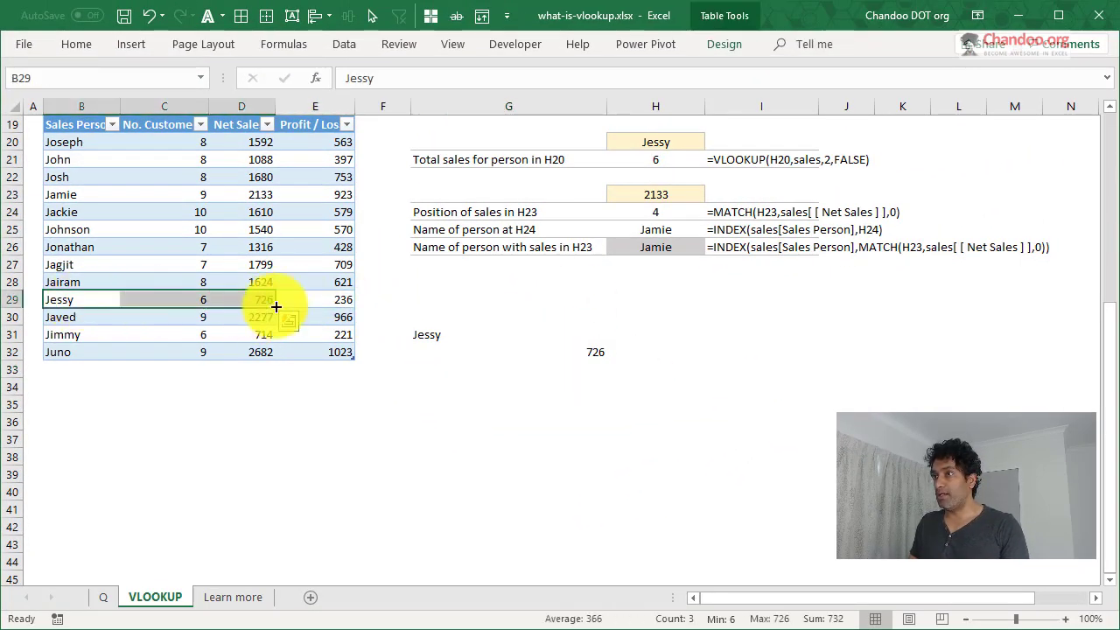
left_click(563, 351)
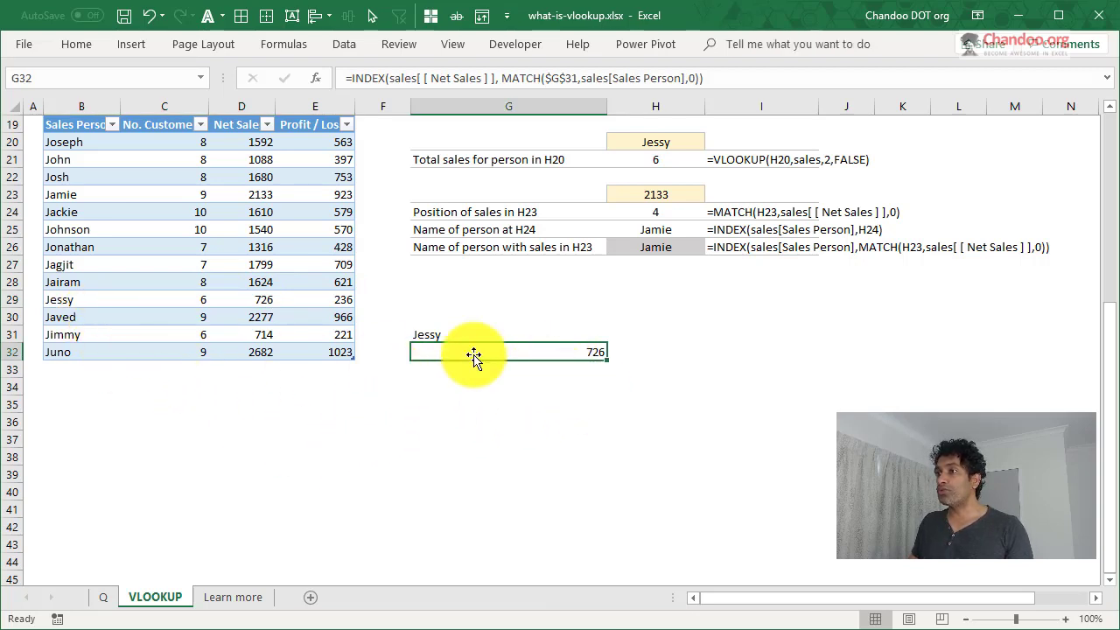
left_click(209, 304)
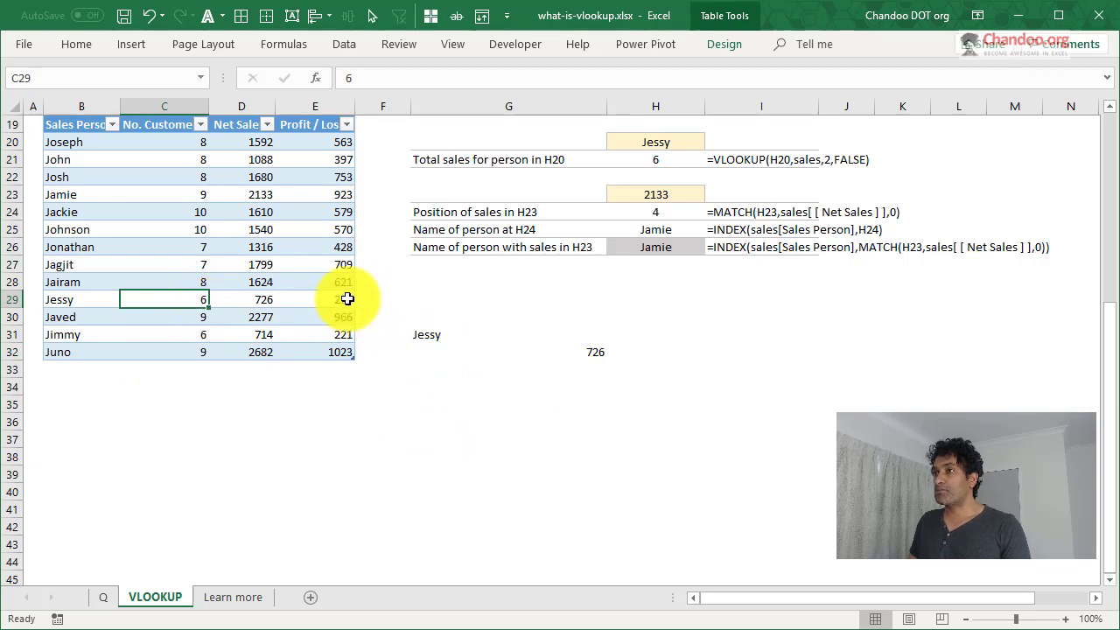
- Fill the G32 formula down through G34 and change the INDEX column in G33 to No. Customers
left_click(602, 354)
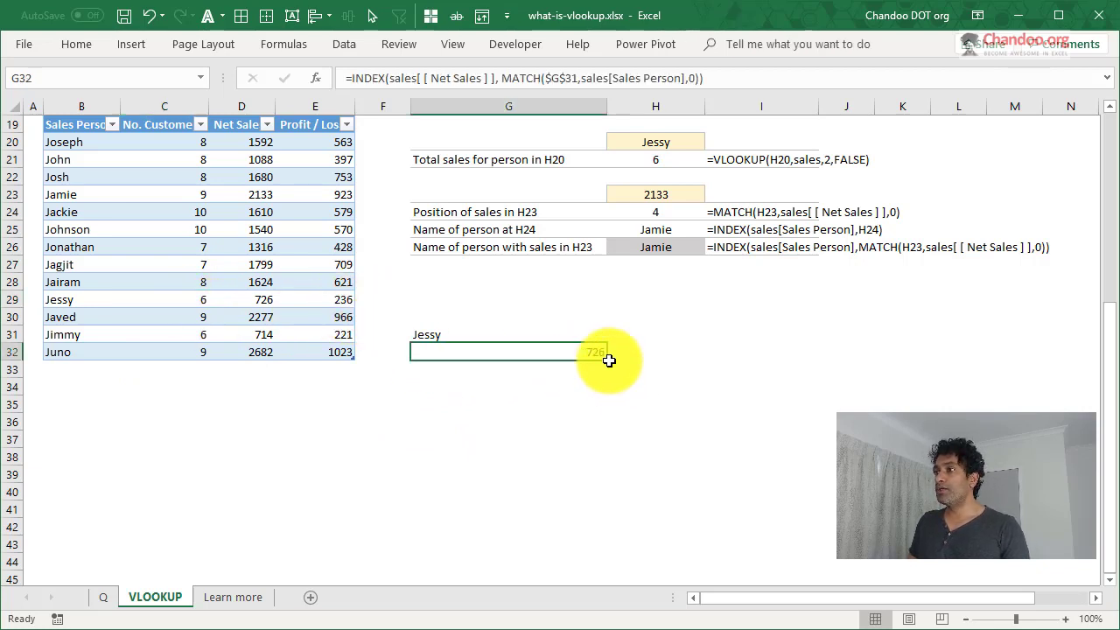
left_click_drag(607, 362, 597, 385)
double_click(595, 371)
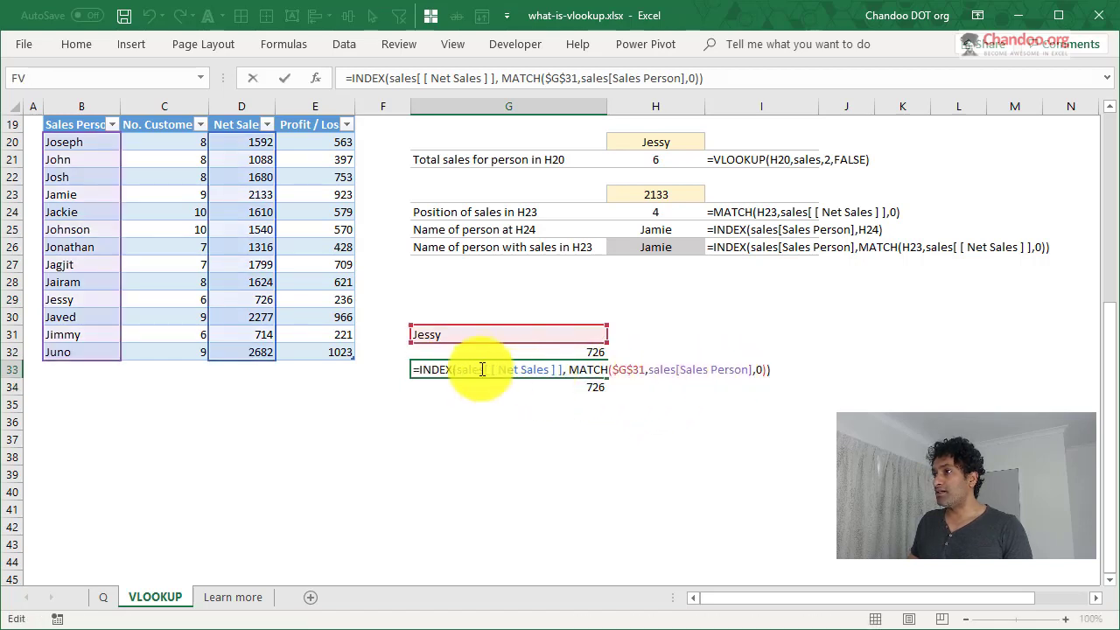
left_click_drag(491, 369, 563, 369)
key("BackSpace")
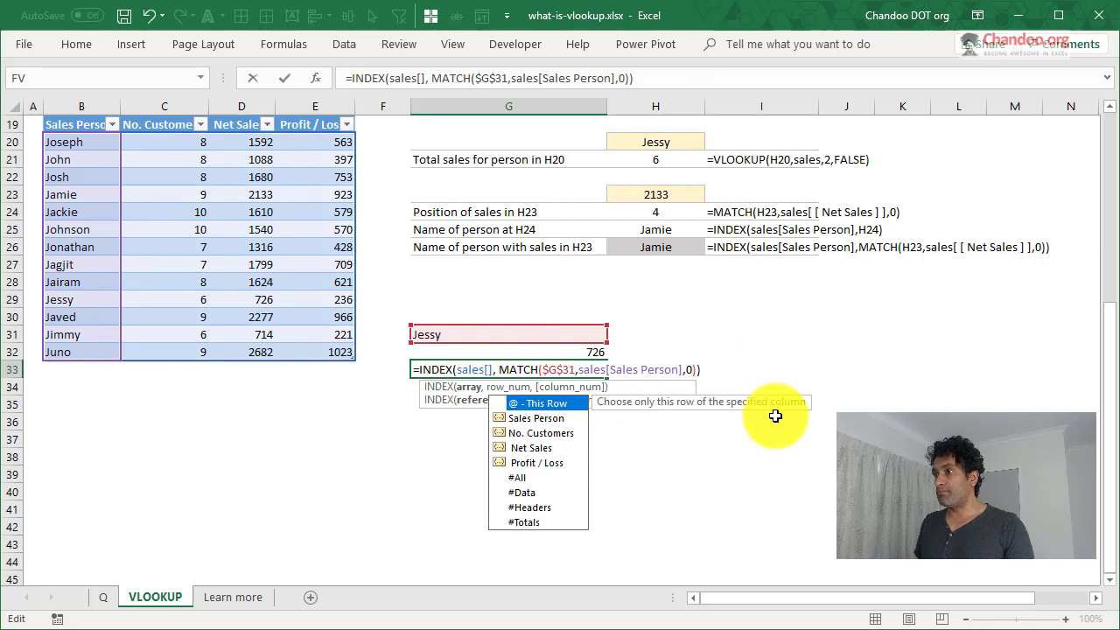
key("Down")
key("Down")
key("Tab")
key("Return")
- Change the INDEX column in the G34 formula from Net Sales to Profit / Loss
key("F2")
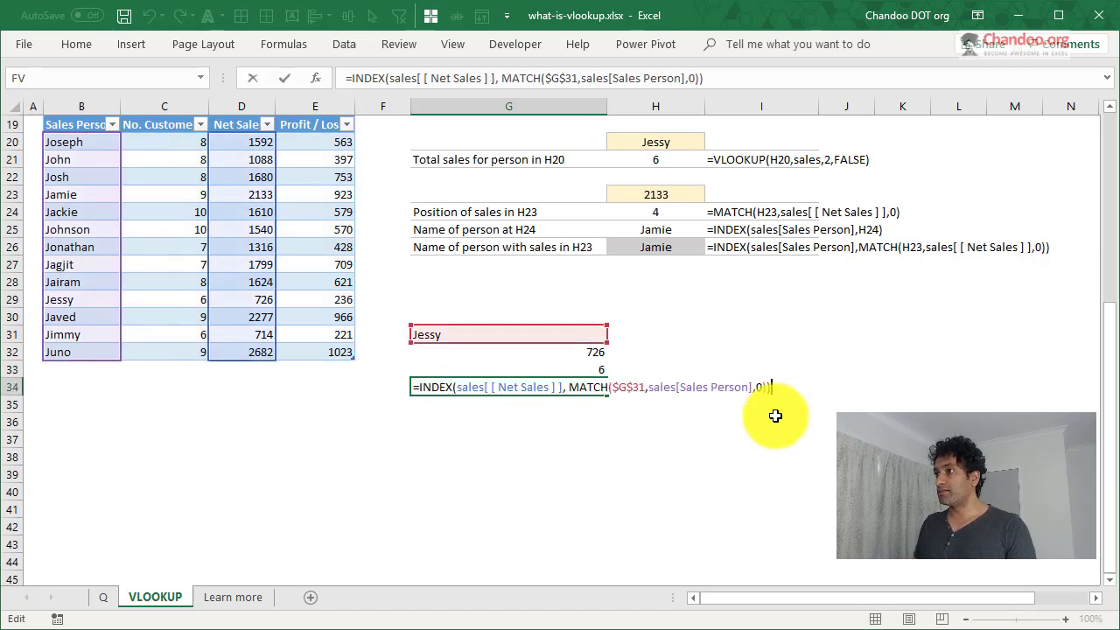
left_click_drag(492, 387, 552, 387)
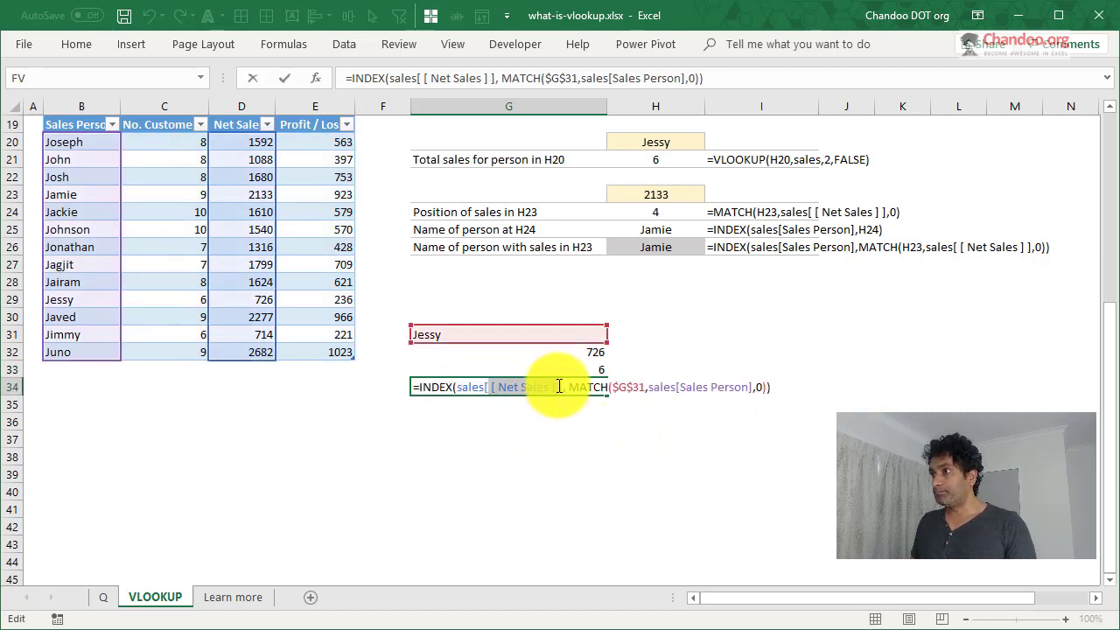
key("BackSpace")
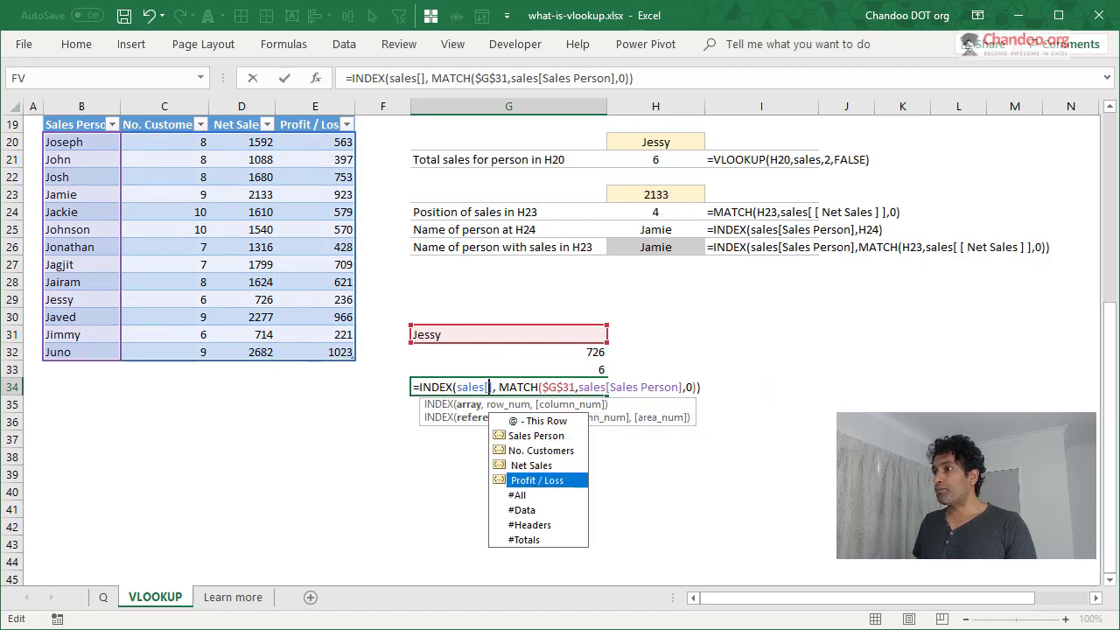
key("Tab")
key("Return")
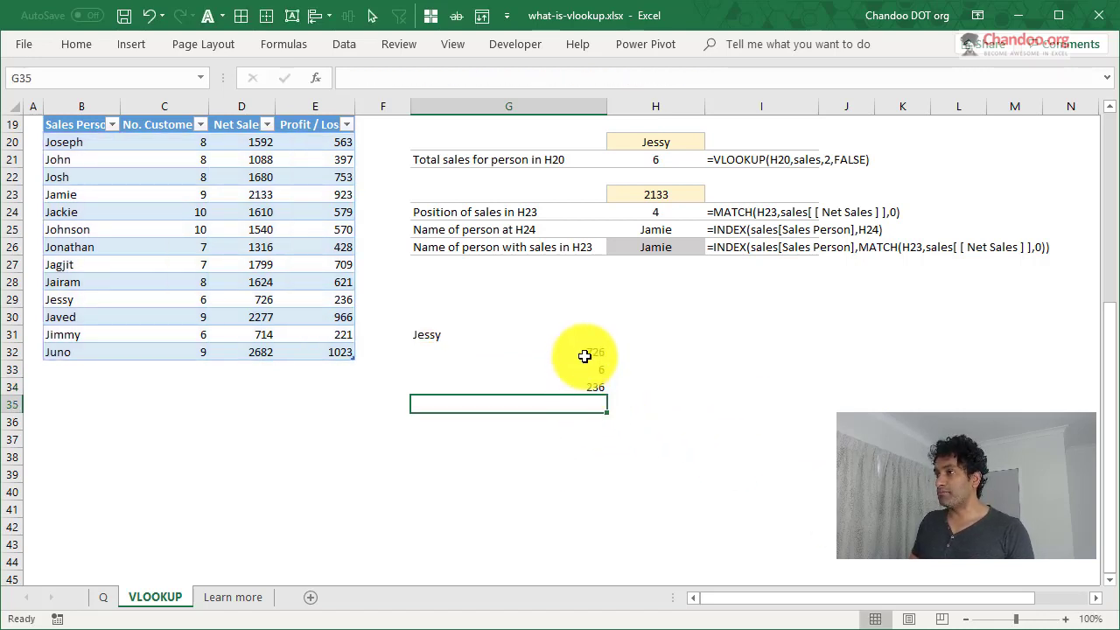
- Review the INDEX+MATCH formulas in G32, G33 and G34 one after another, comparing their MATCH parts
left_click_drag(585, 356, 600, 388)
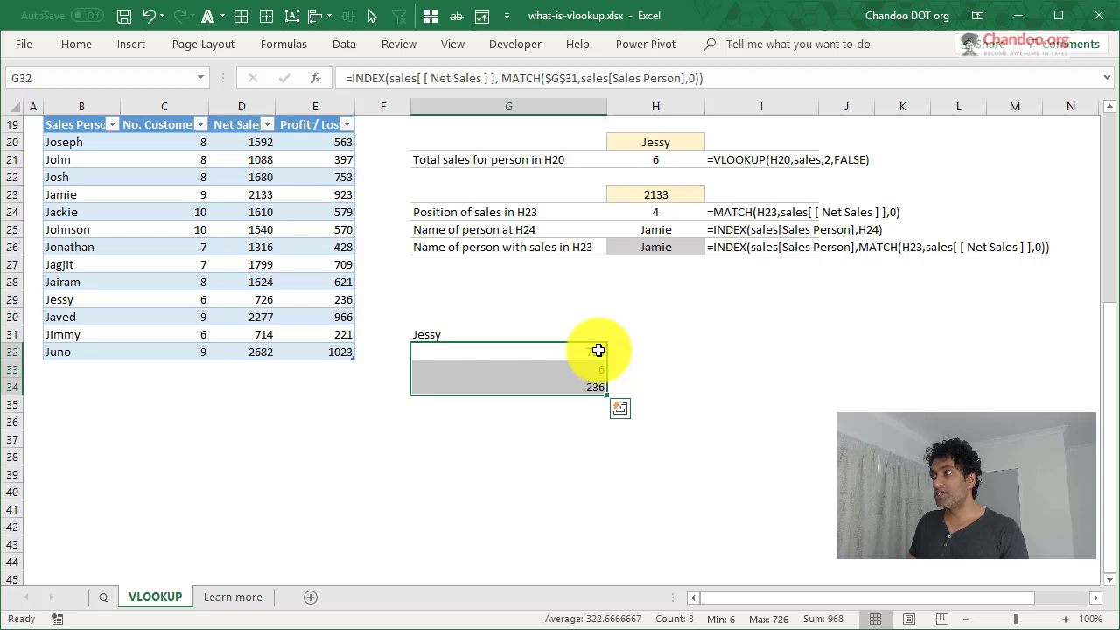
left_click(599, 350)
key("F2")
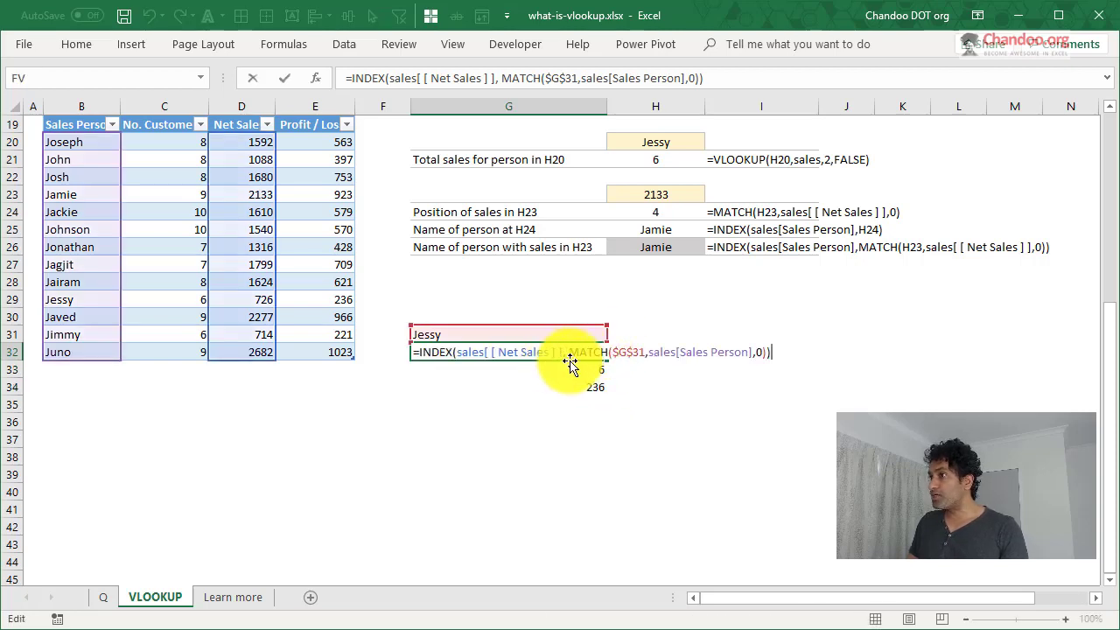
key("Return")
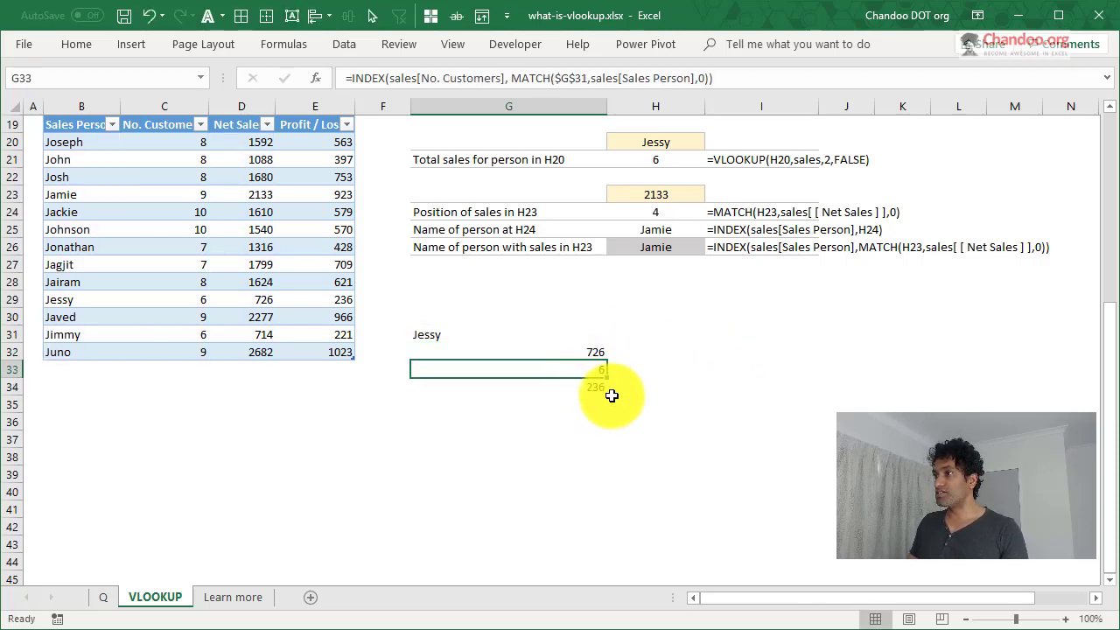
key("F2")
key("Return")
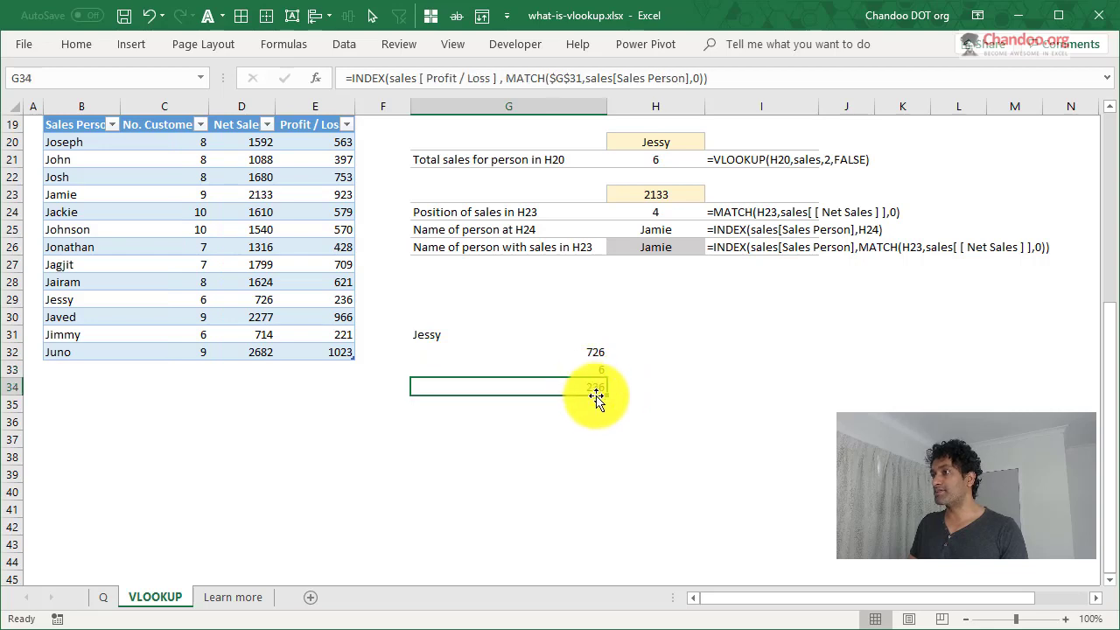
key("F2")
key("Escape")
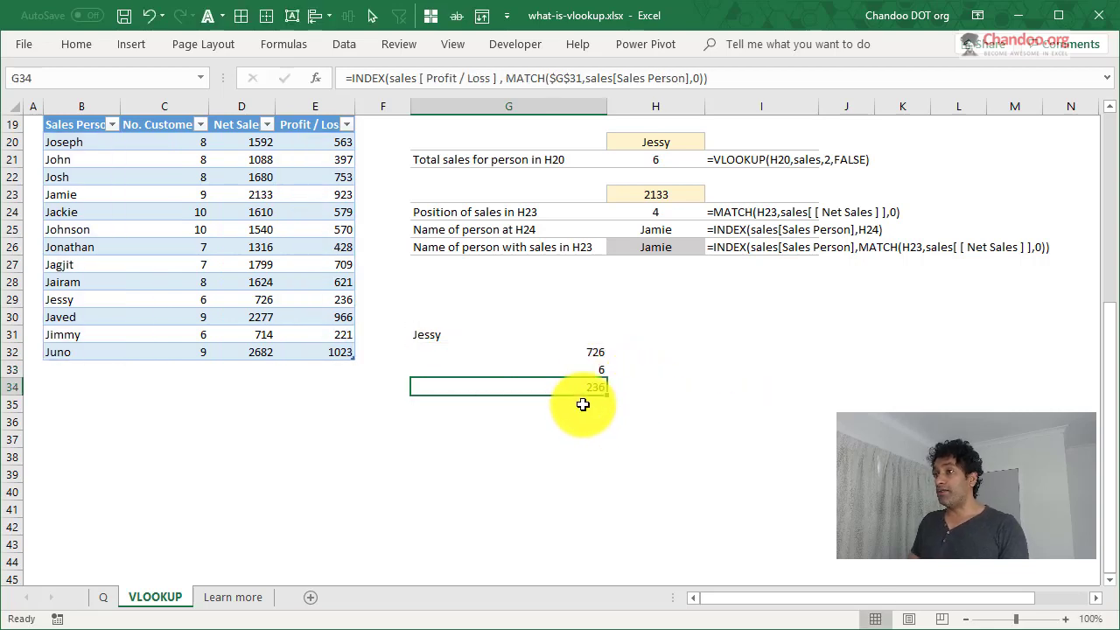
- Enter =MATCH(G31,sales[Sales Person],0) in H31 to find the sales person's row position
left_click(646, 333)
type("=")
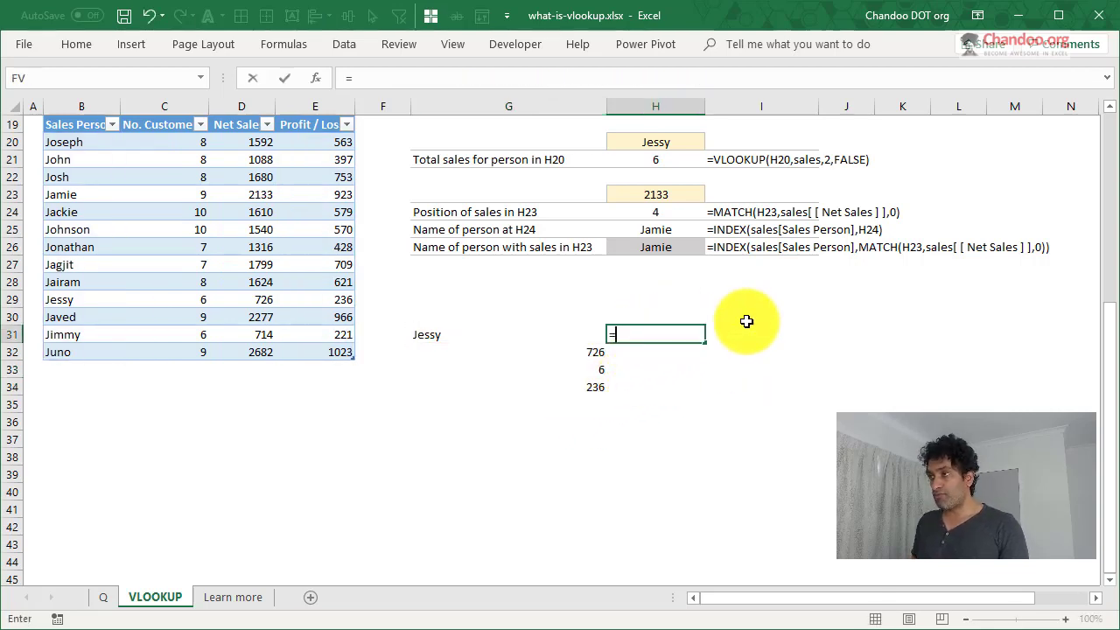
type("mat")
key("Tab")
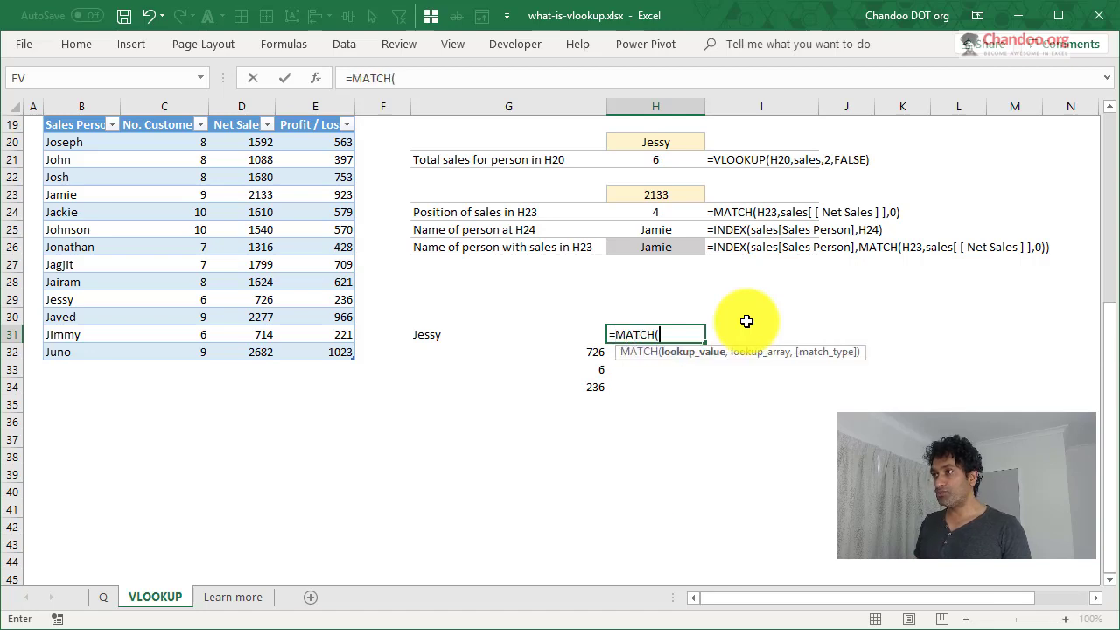
key("Left")
type(",")
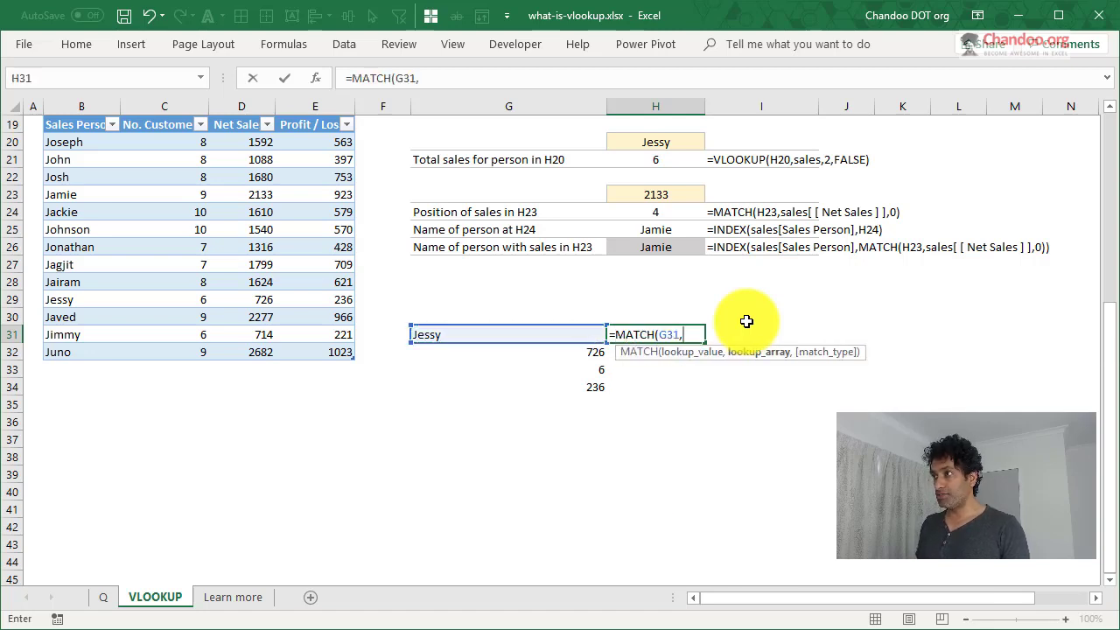
type("sales[")
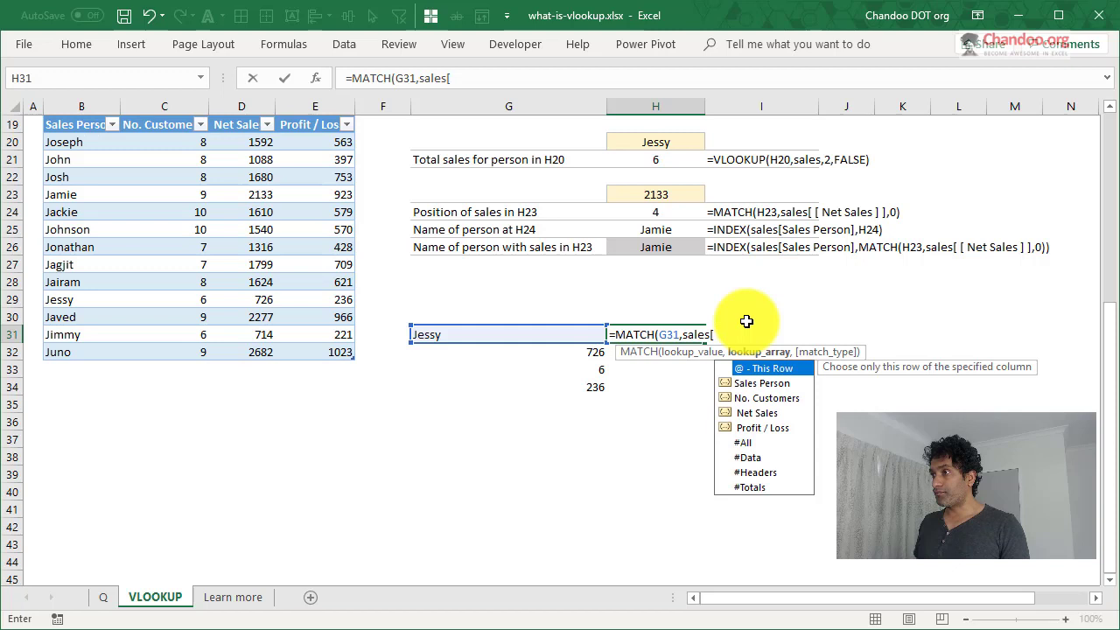
key("Down")
key("Tab")
type("],0)")
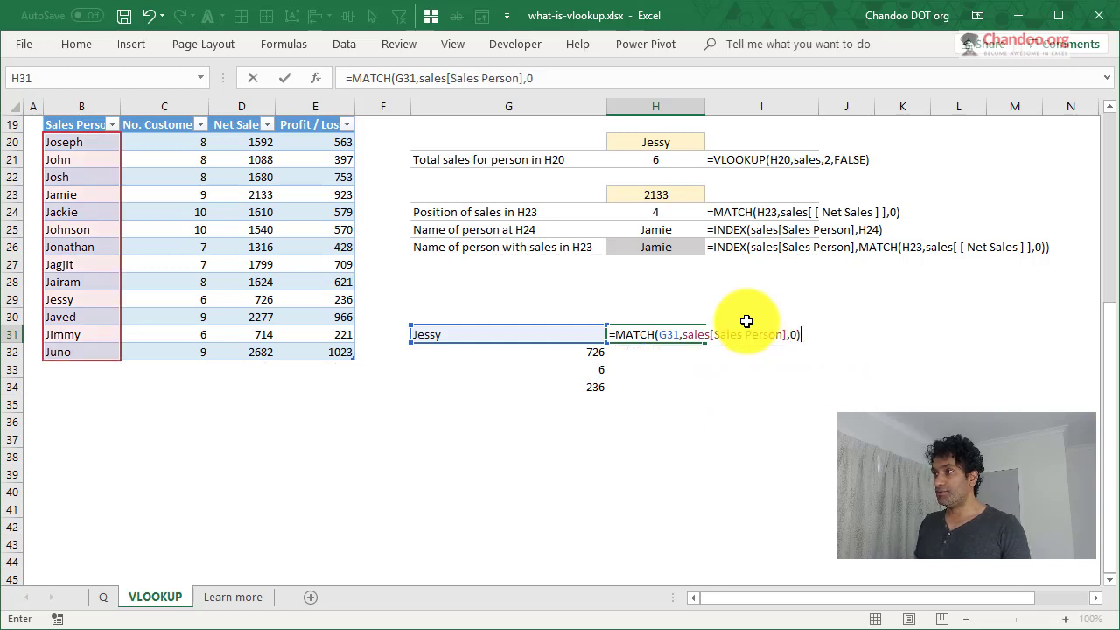
key("Return")
- Replace the MATCH part of the Net Sales formula in G32 with a reference to $H$31
left_click(583, 351)
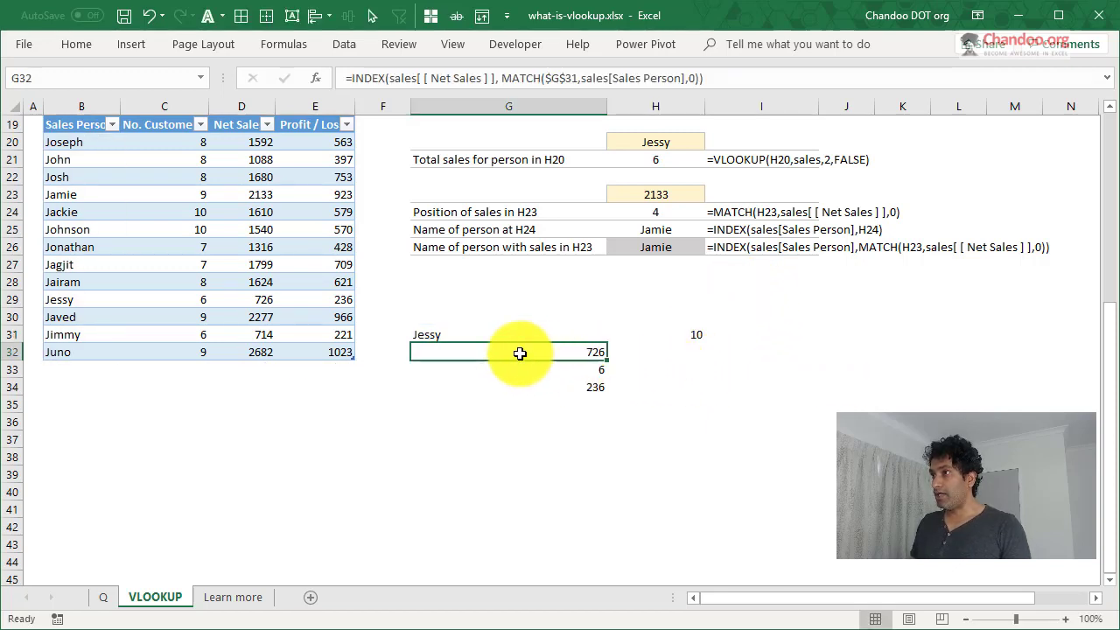
key("F2")
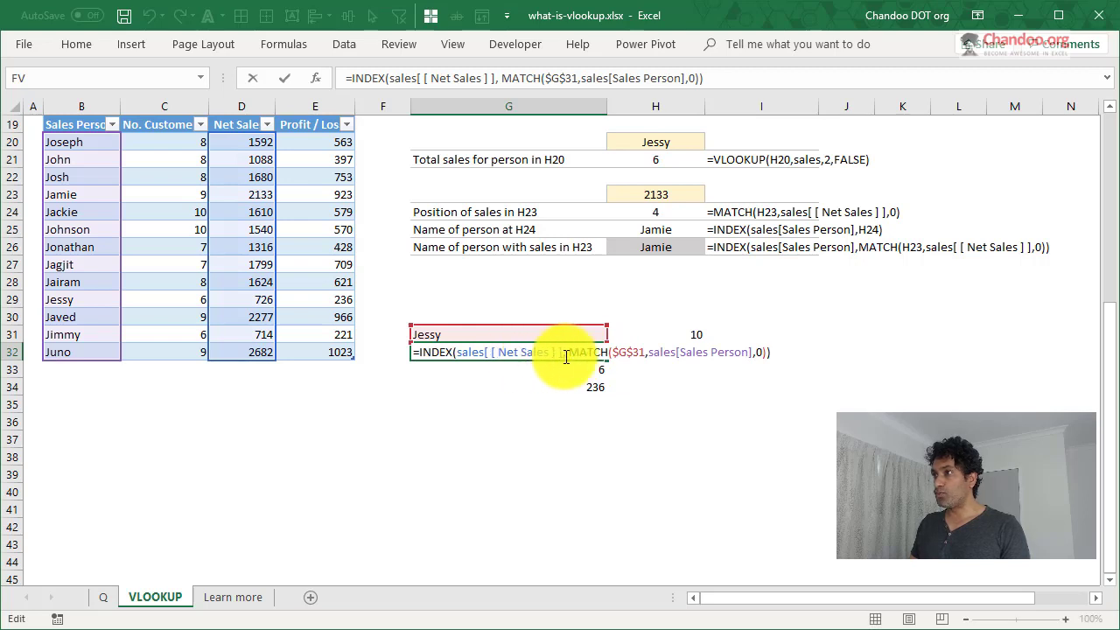
left_click_drag(568, 352, 788, 348)
key("BackSpace")
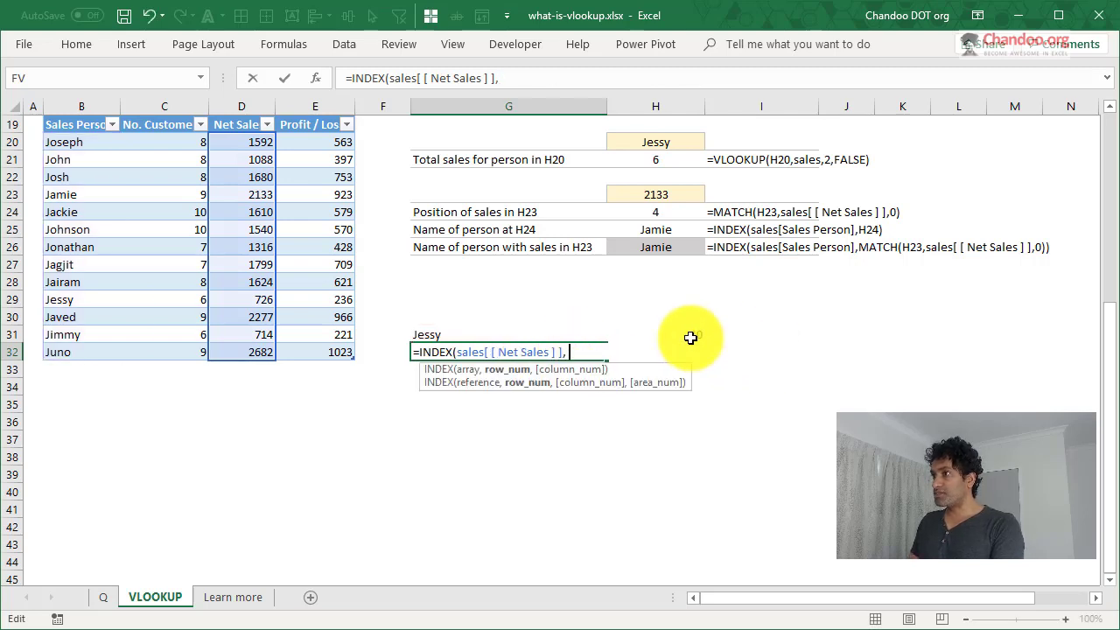
left_click(675, 334)
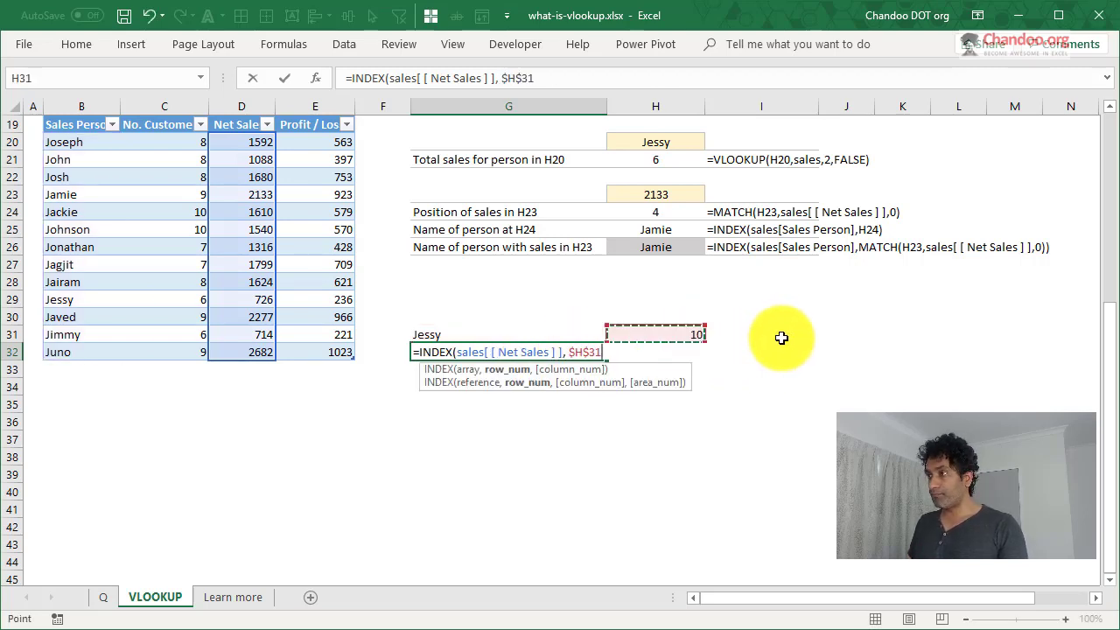
type(")")
key("Return")
- Replace the MATCH part of the No. Customers formula in G33 with a reference to $H$31
key("F2")
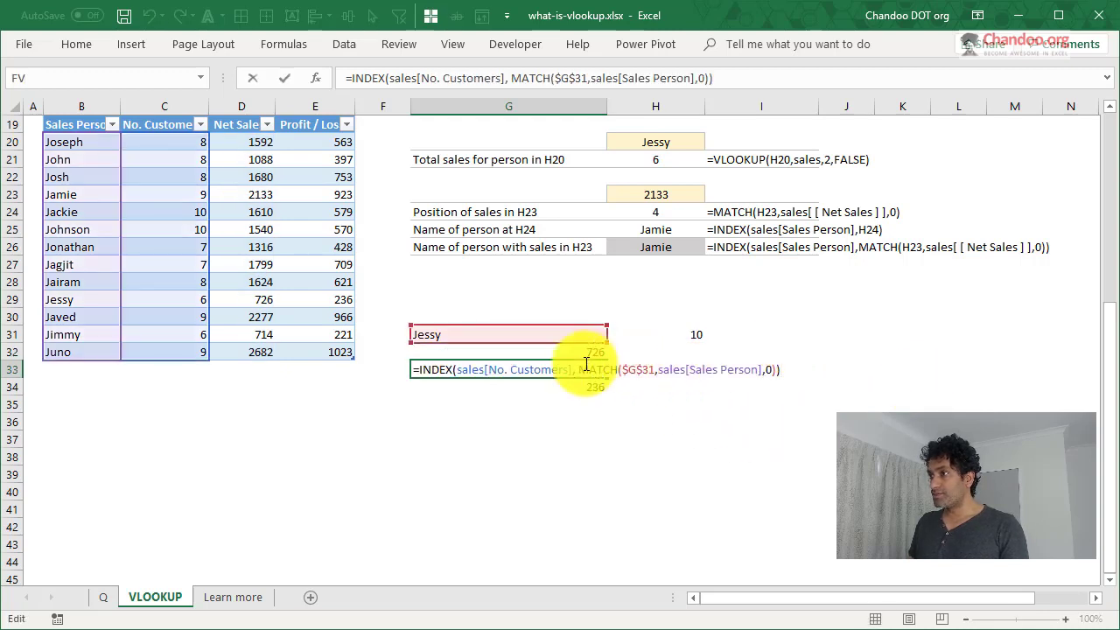
left_click_drag(580, 370, 837, 383)
key("BackSpace")
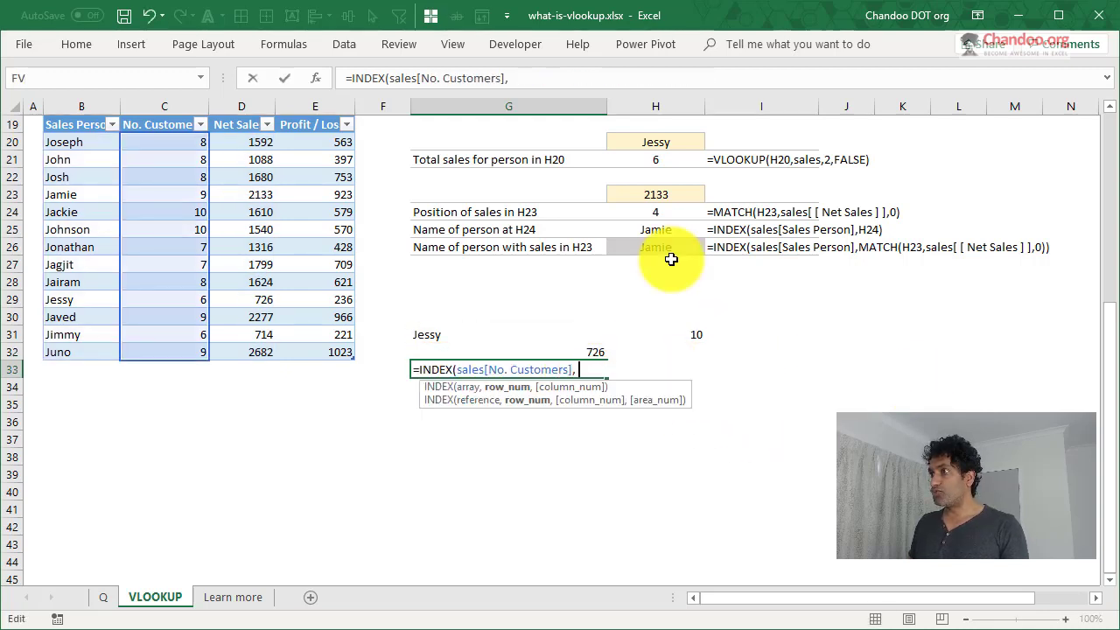
left_click(693, 338)
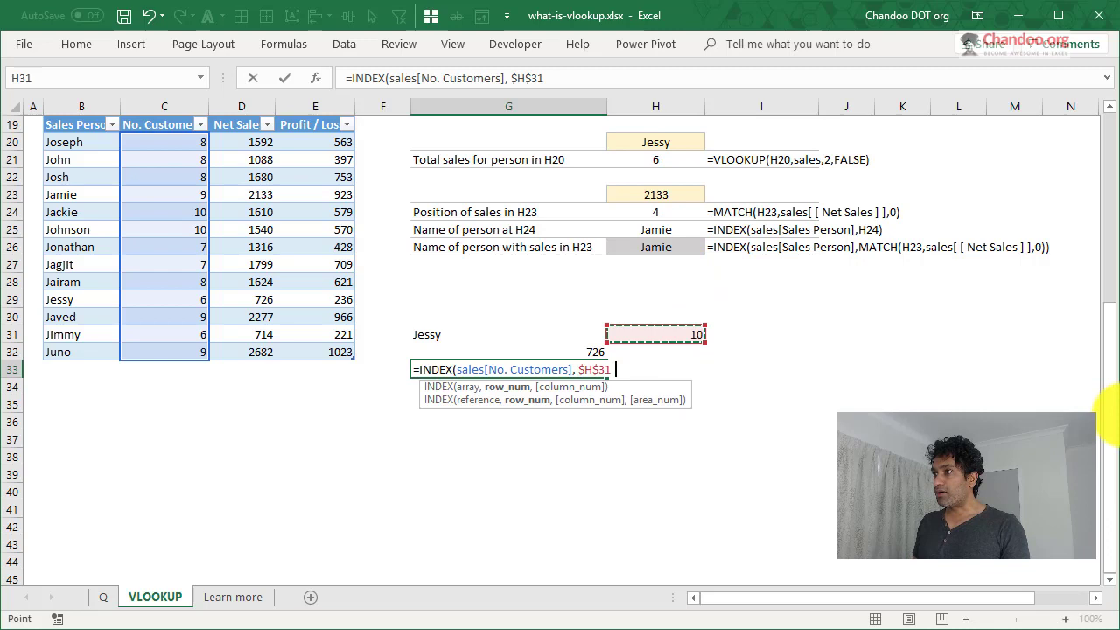
key("Return")
- Replace the MATCH part of the Profit / Loss formula in G34 with a reference to H31
key("F2")
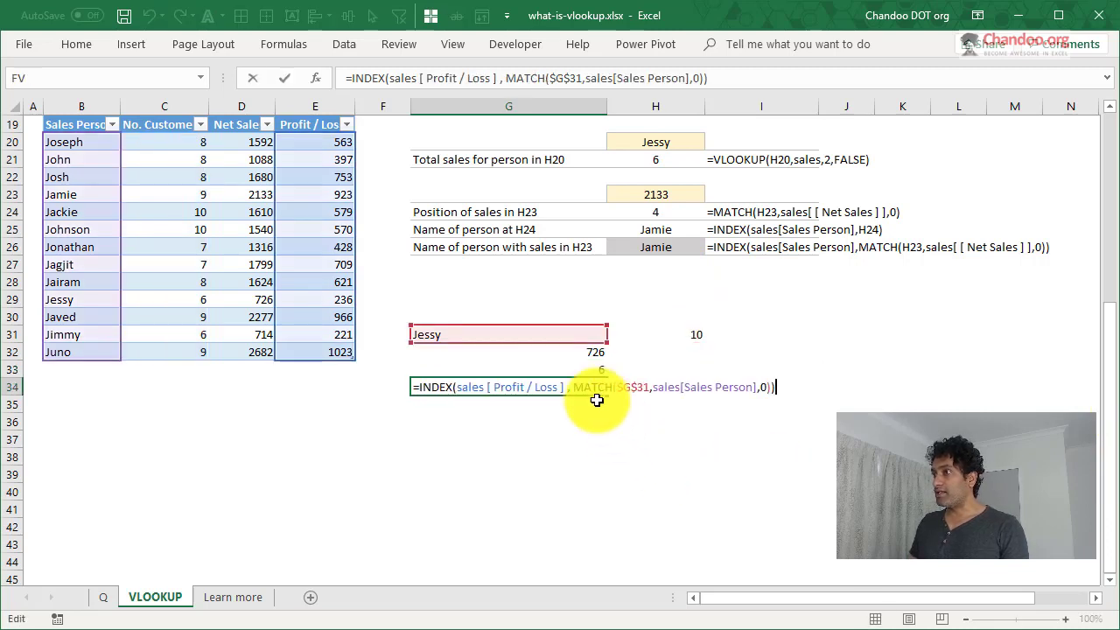
left_click_drag(573, 388, 867, 380)
key("BackSpace")
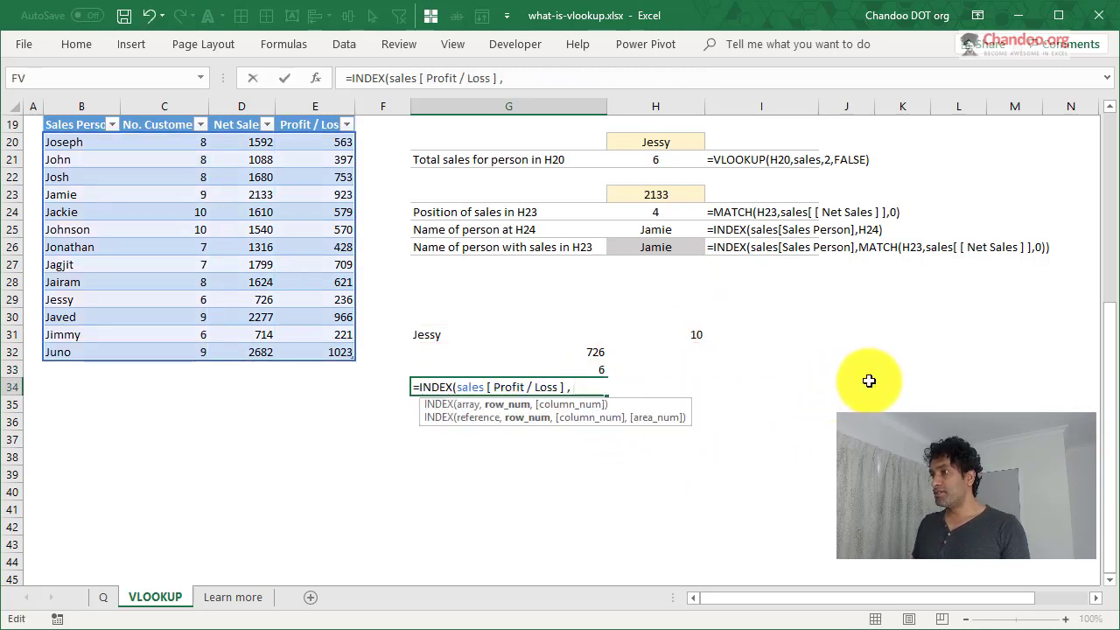
left_click(687, 337)
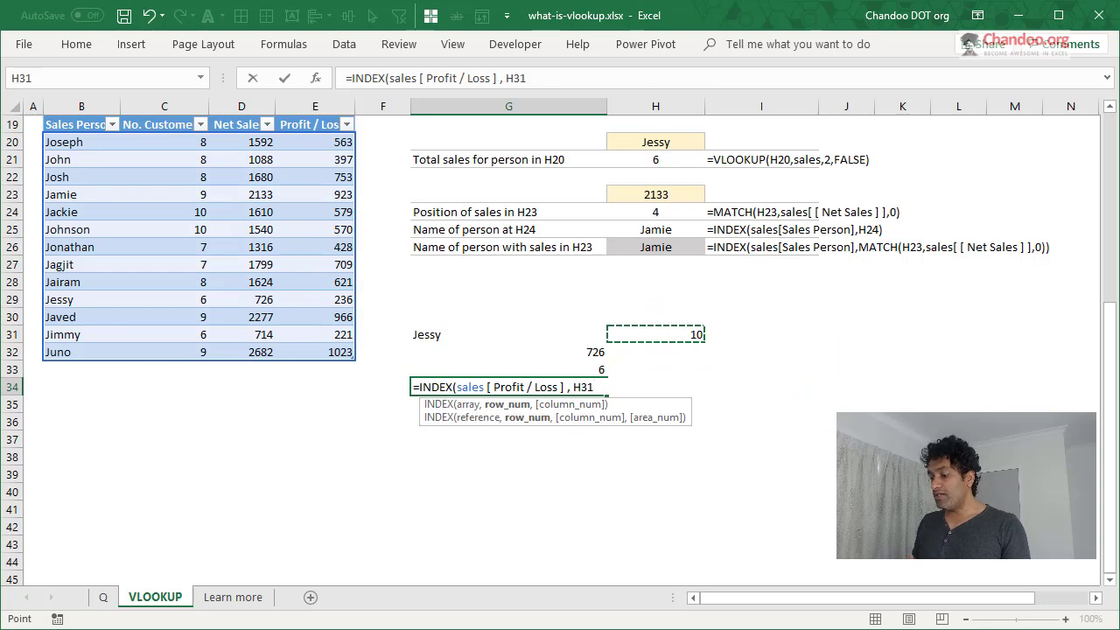
type(")")
key("Return")
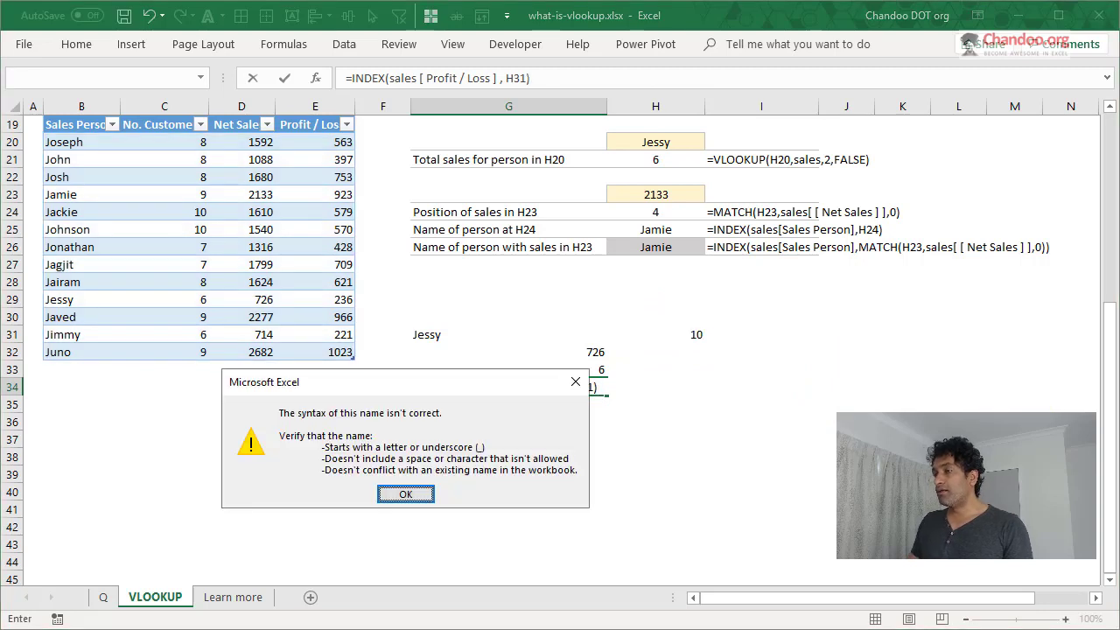
- Dismiss the syntax message and remove the space between sales and the Profit / Loss column reference in the G34 formula
left_click(404, 496)
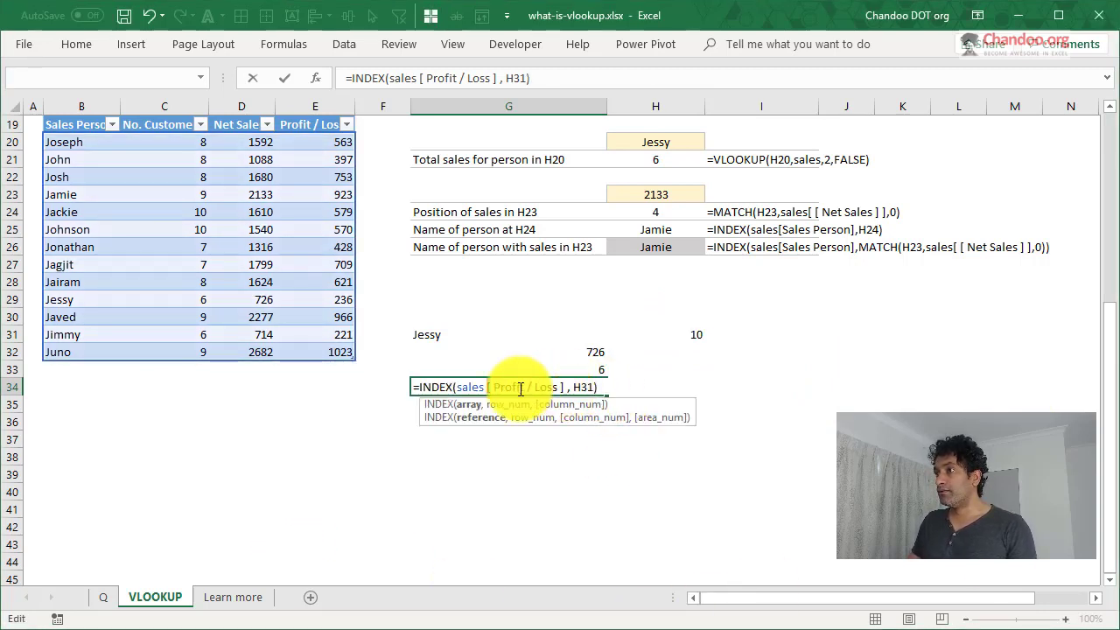
left_click(574, 386)
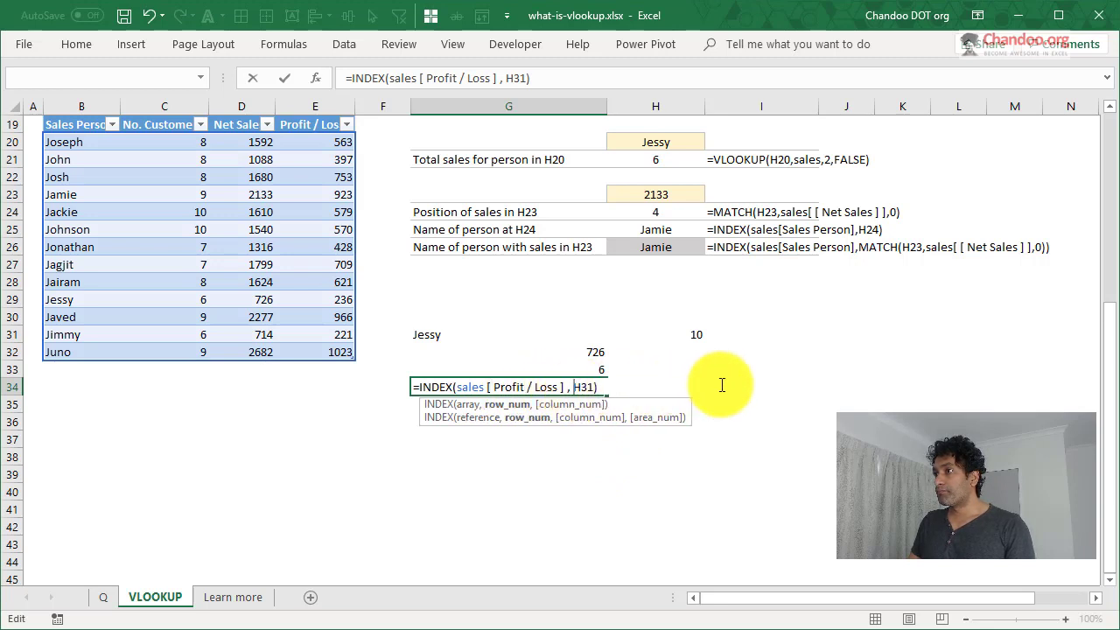
left_click(487, 387)
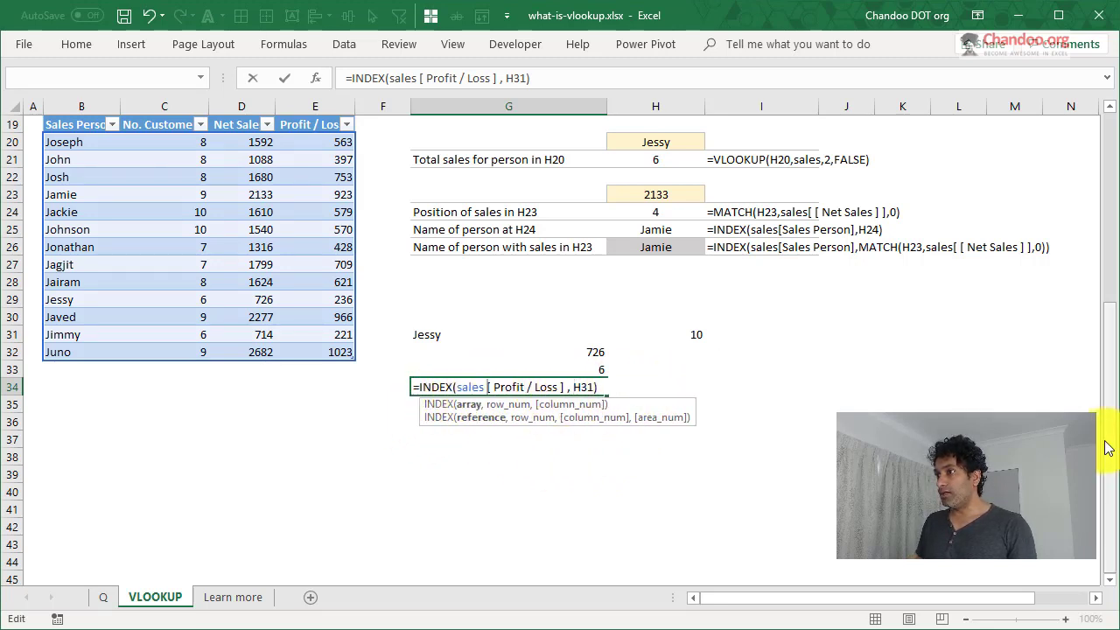
key("BackSpace")
key("Return")
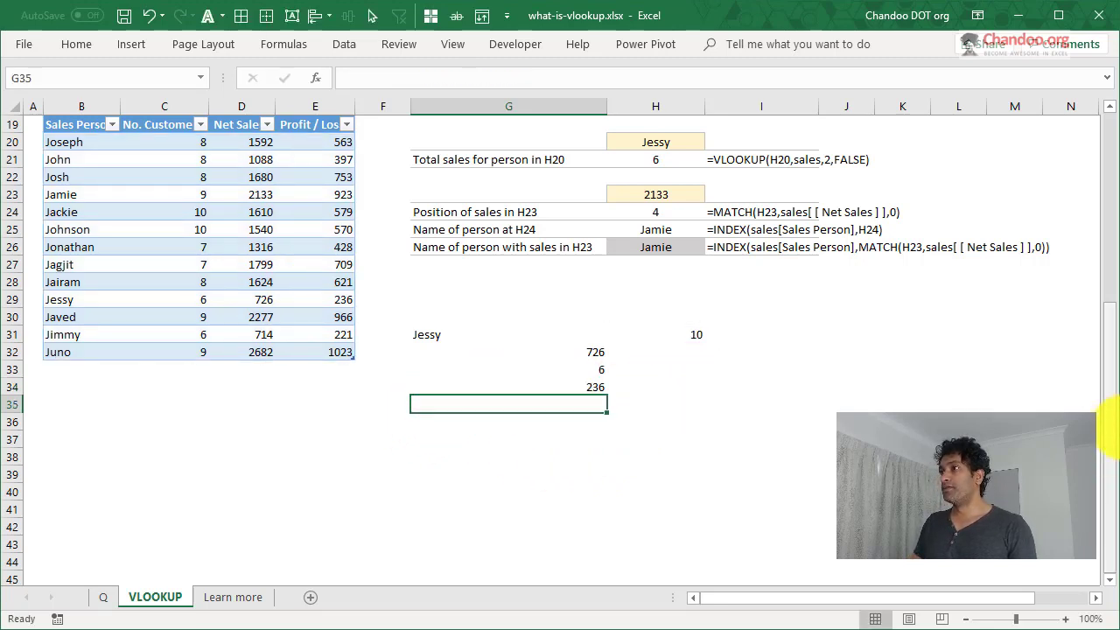
- Review the shared MATCH position in H31 and the INDEX results in G32:G34 that use it
left_click(688, 340)
left_click(587, 355)
left_click_drag(588, 354, 595, 386)
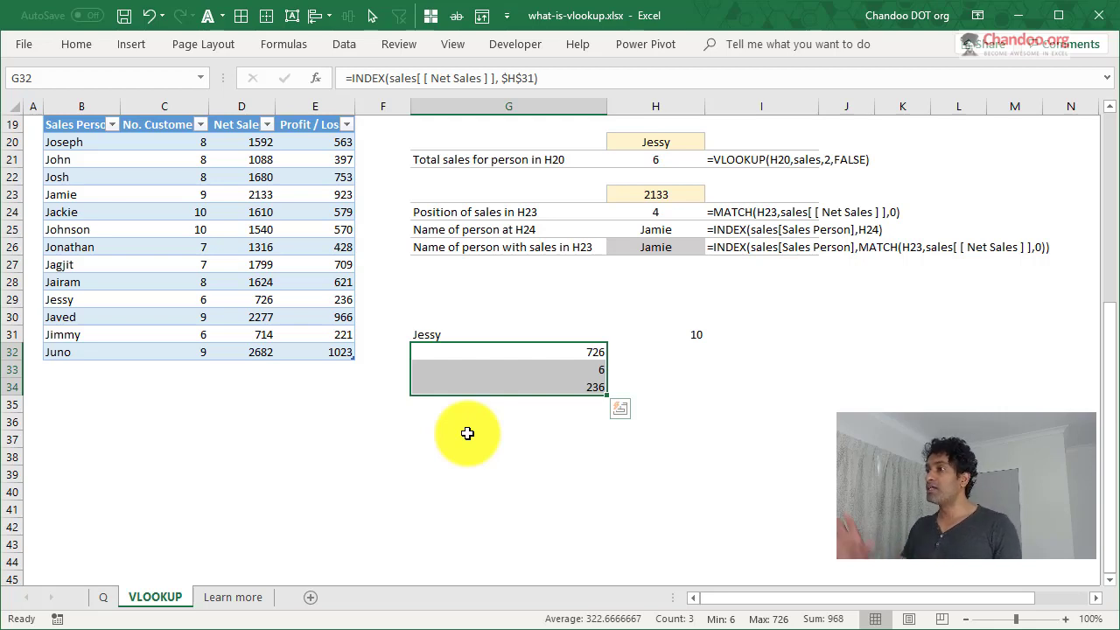
left_click(440, 438)
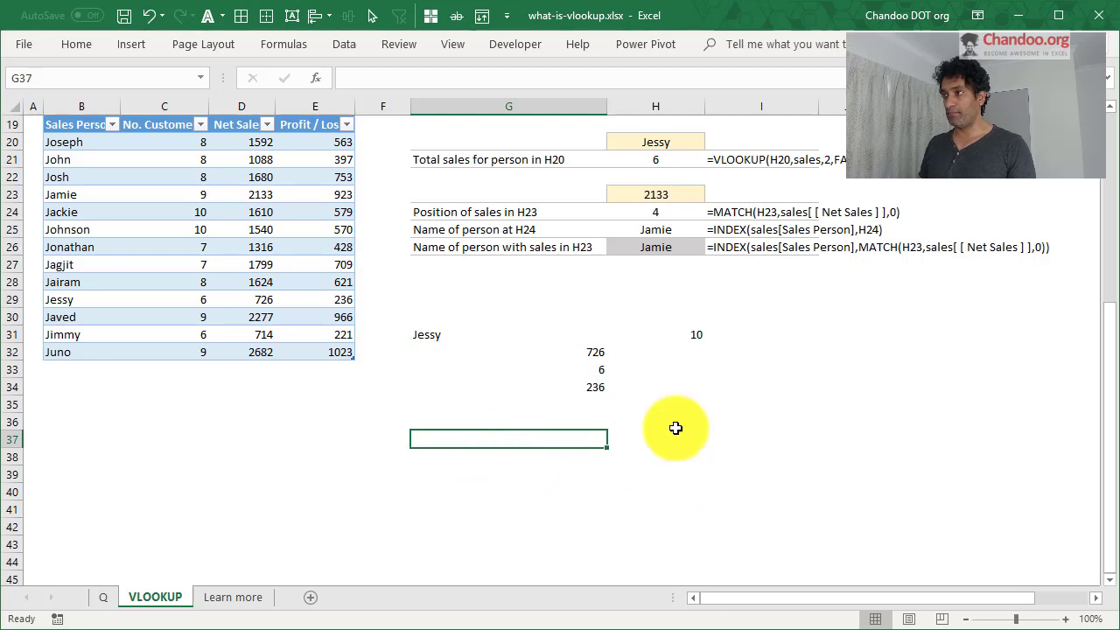
left_click(673, 333)
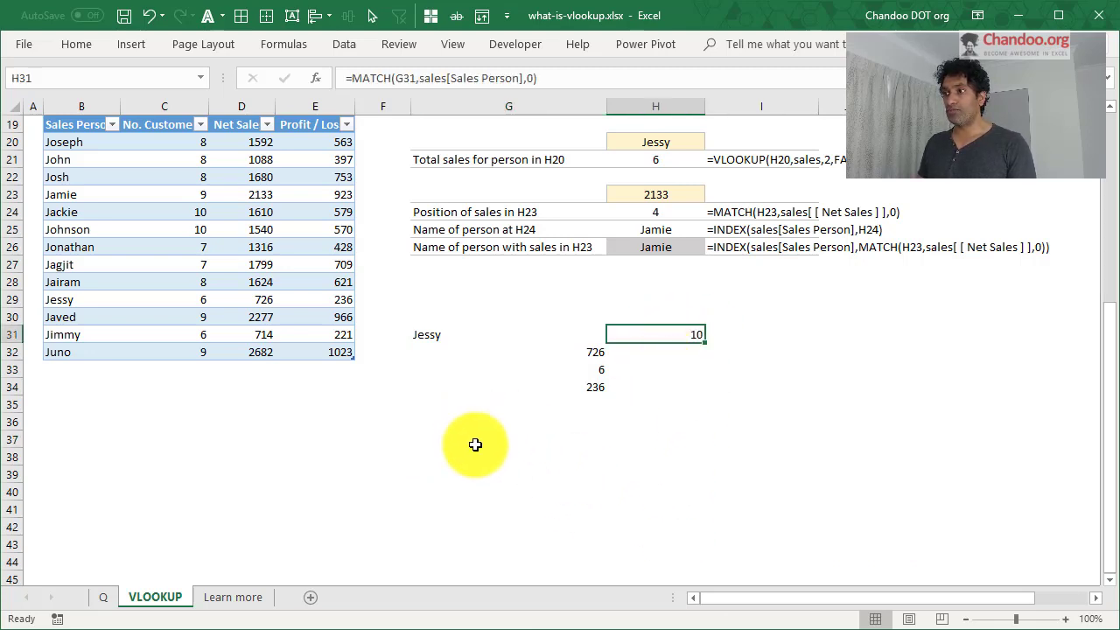
- Select G37:J37 and enter =INDEX(sales,H31,) in G37, leaving the column number blank to request the whole row
left_click_drag(475, 441, 863, 440)
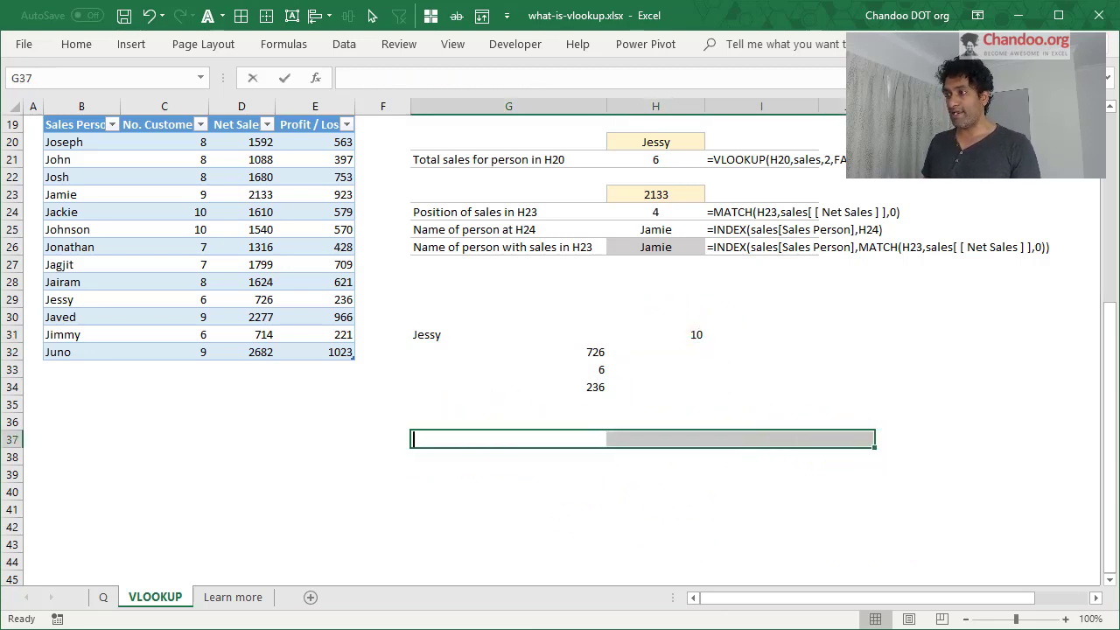
type("=")
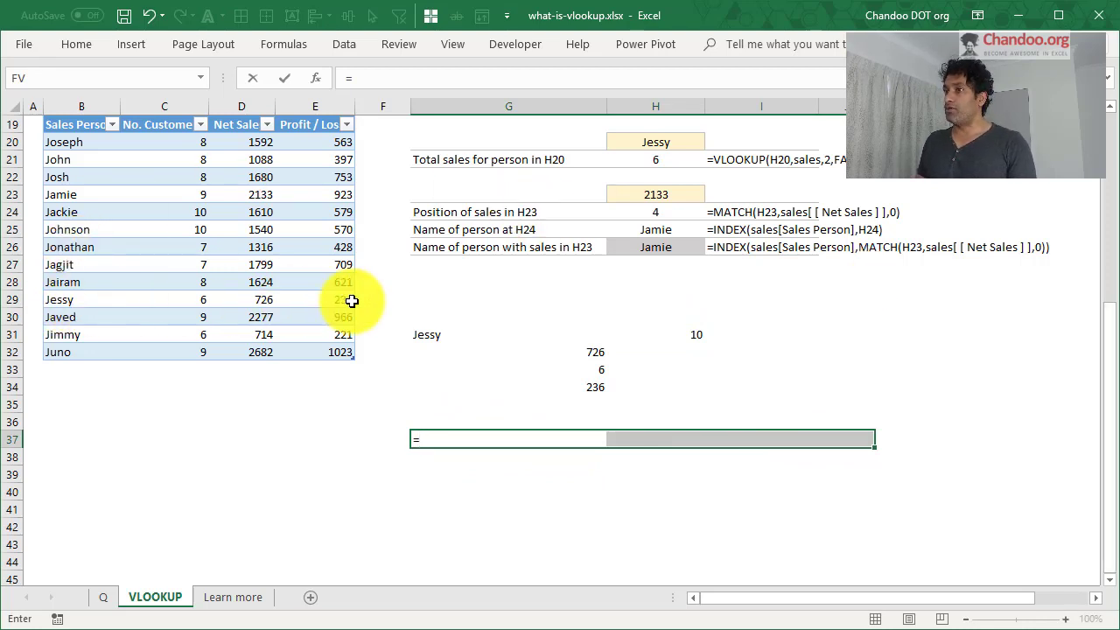
type("inde")
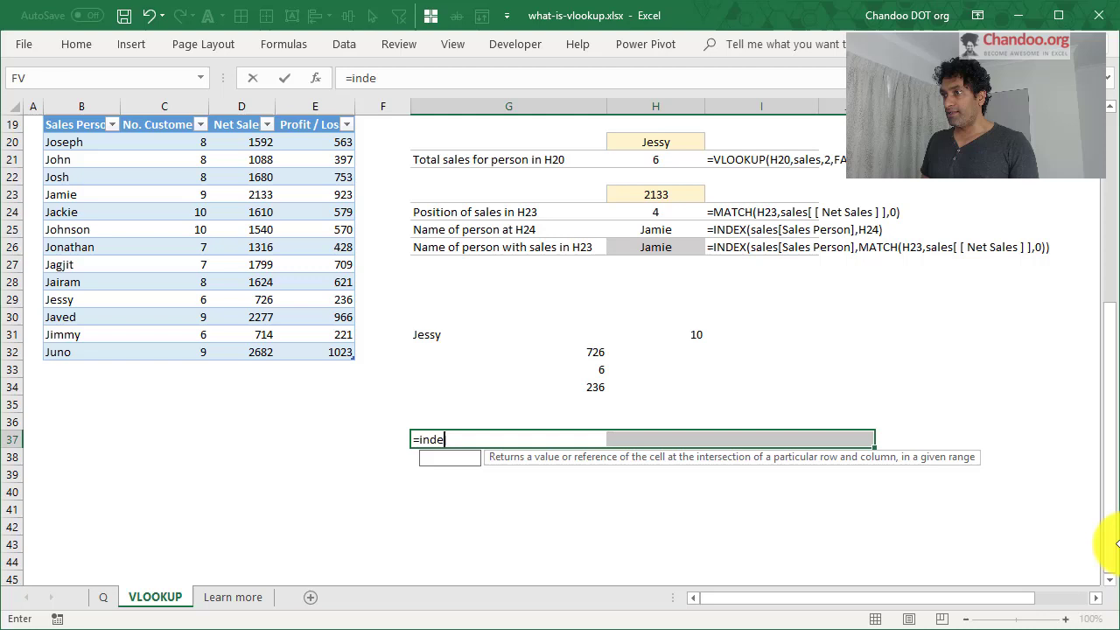
key("Tab")
type("sales")
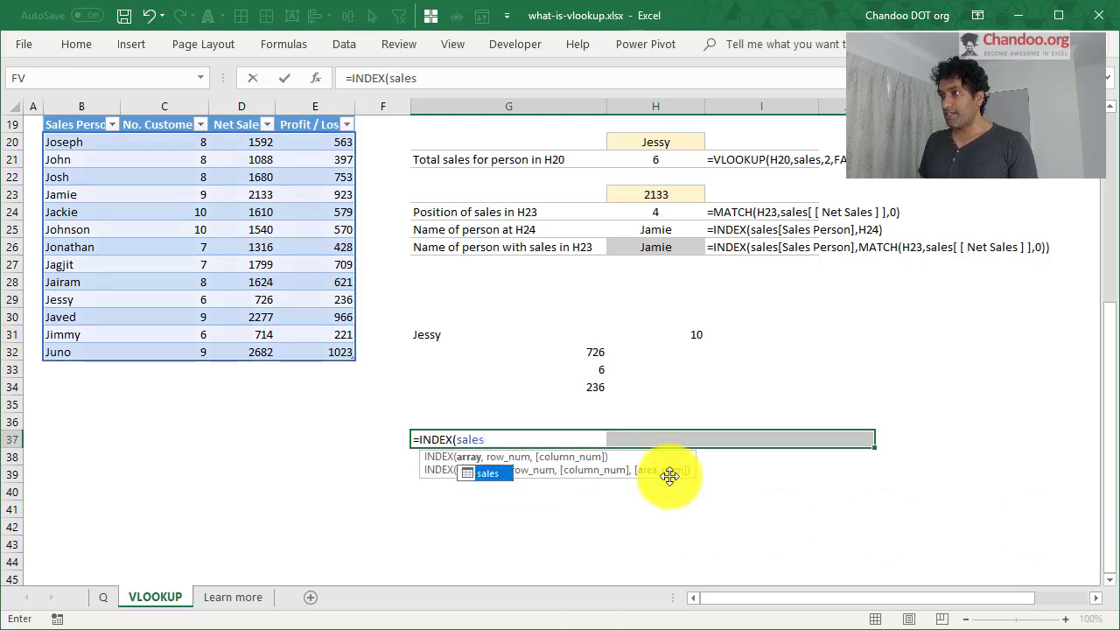
type(",")
left_click(695, 333)
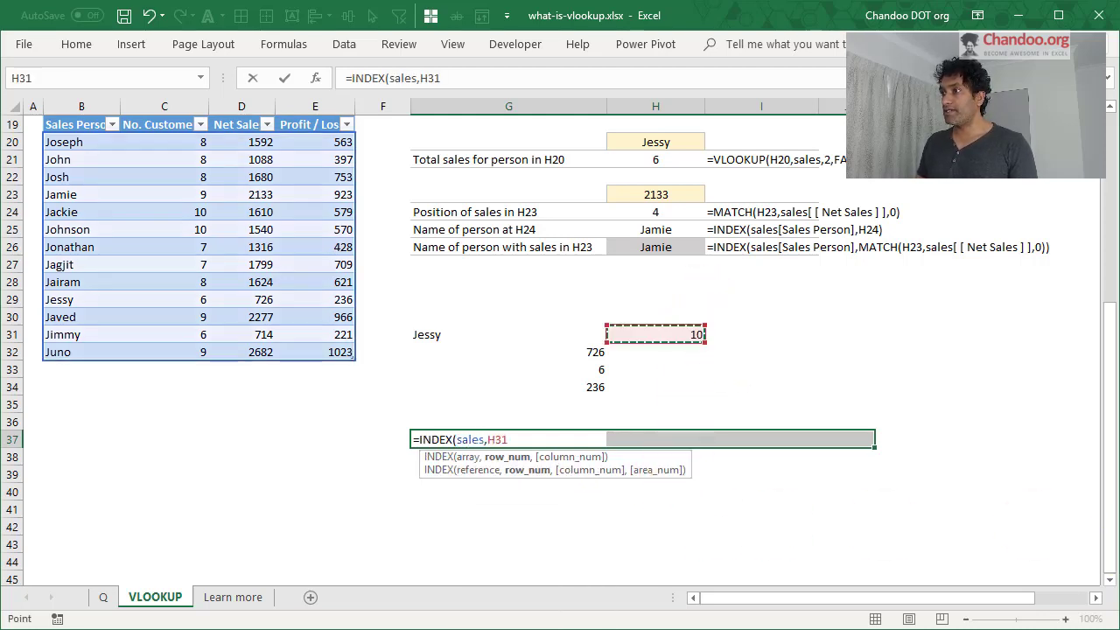
type(",")
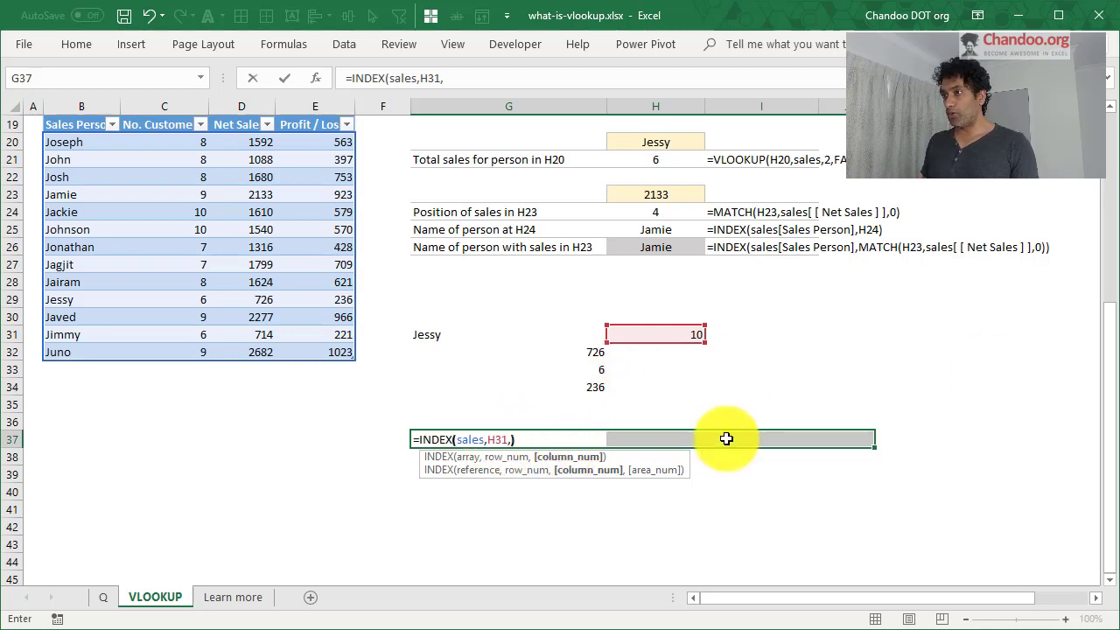
type(")")
key("Tab")
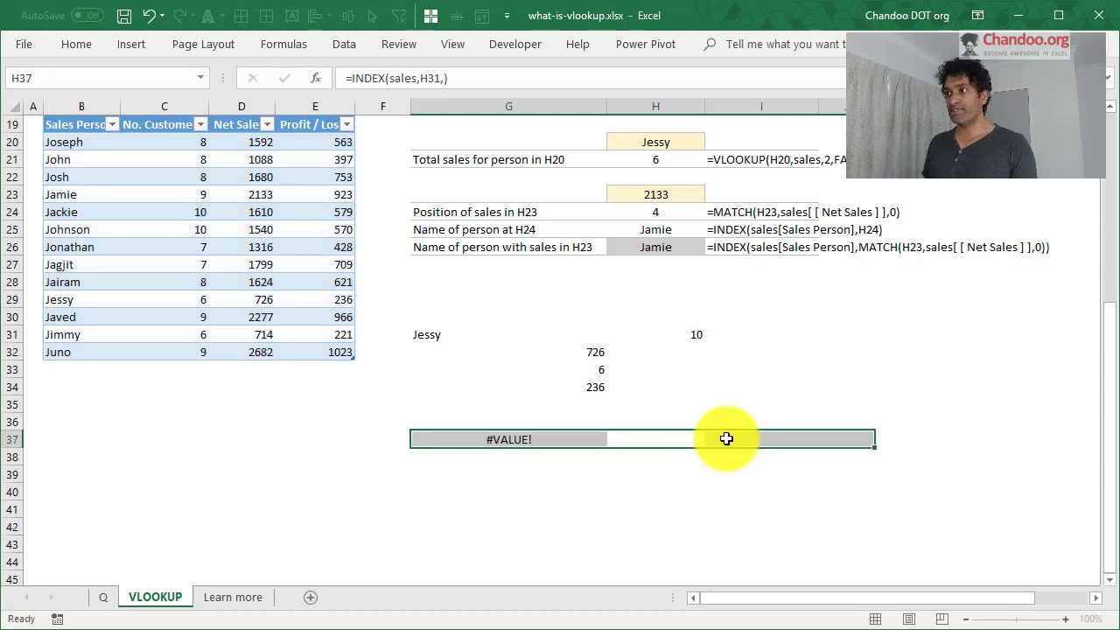
- Enter =INDEX(sales,H31,) as an array formula across G37:J37 to return the sales person's whole row
left_click(507, 441)
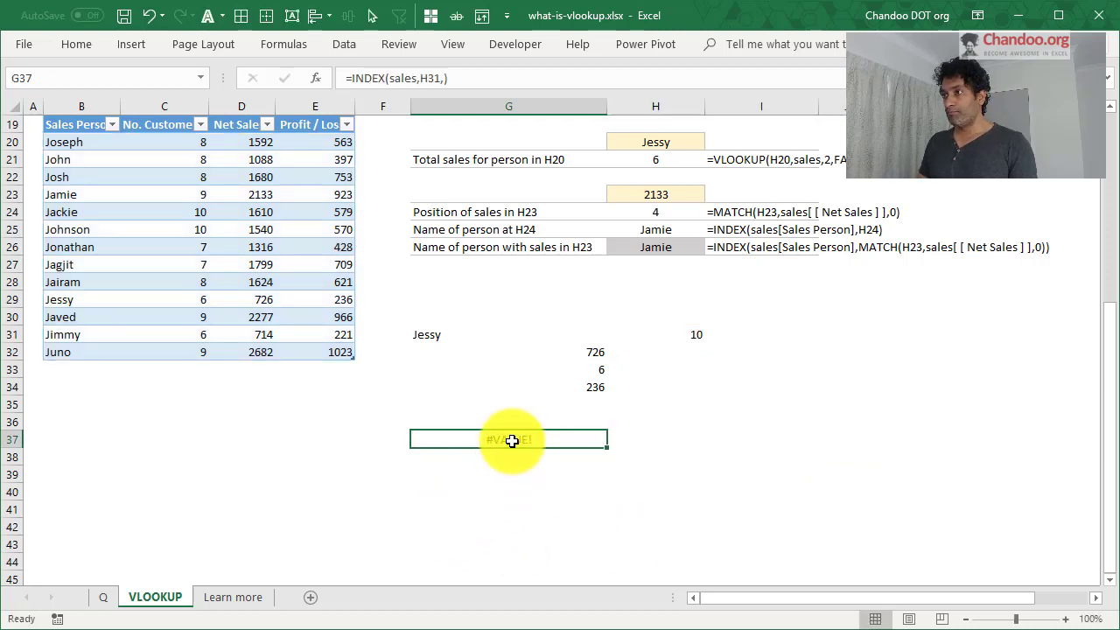
left_click(811, 437, "shift")
left_click(846, 437, "shift")
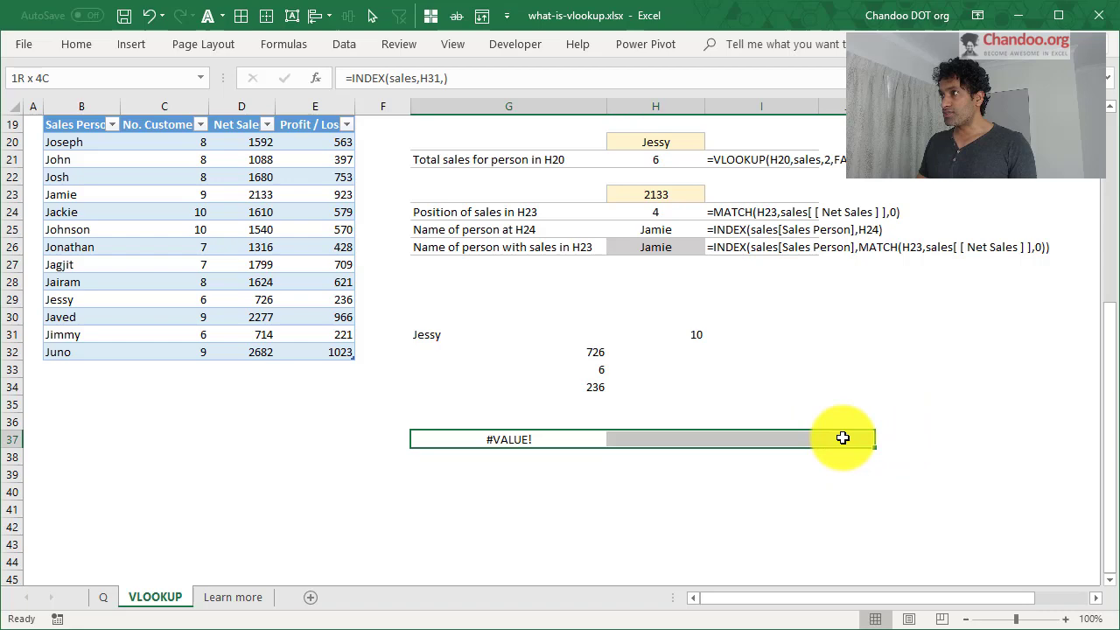
key("F2")
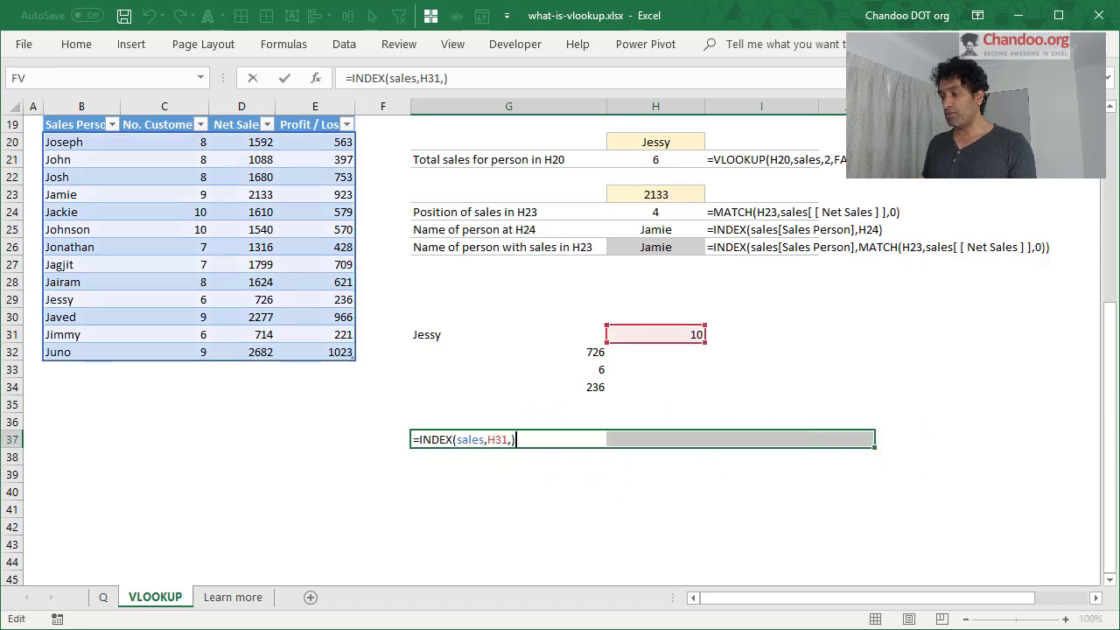
key("ctrl+shift+Return")
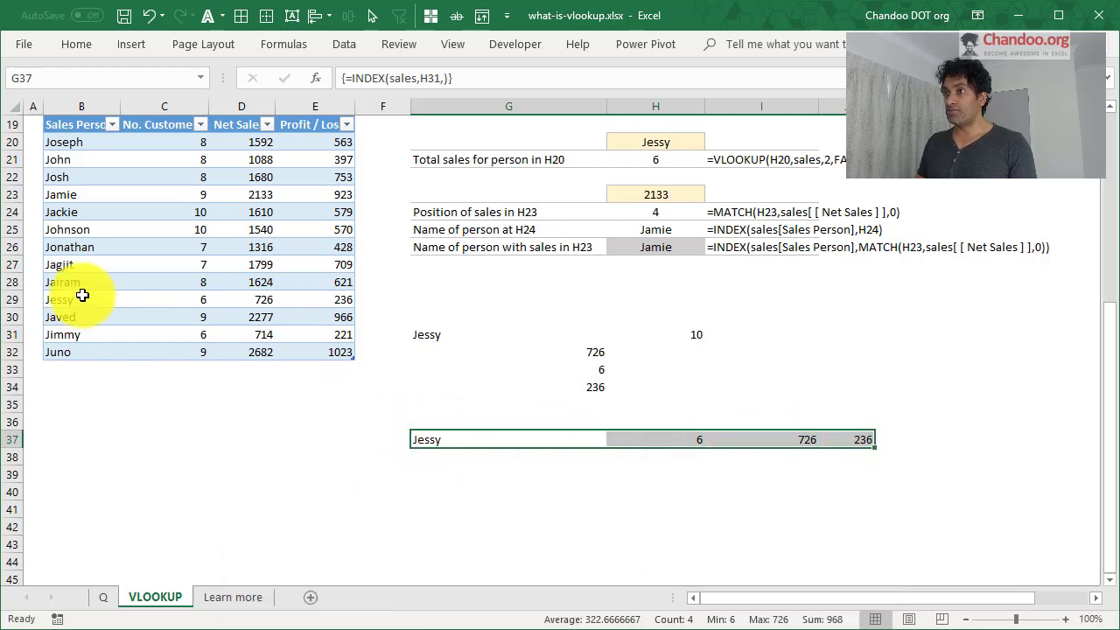
- Compare the sales person's source row 29 with G37:J37 and reconfirm the INDEX formula there as an array formula
left_click_drag(50, 302, 327, 310)
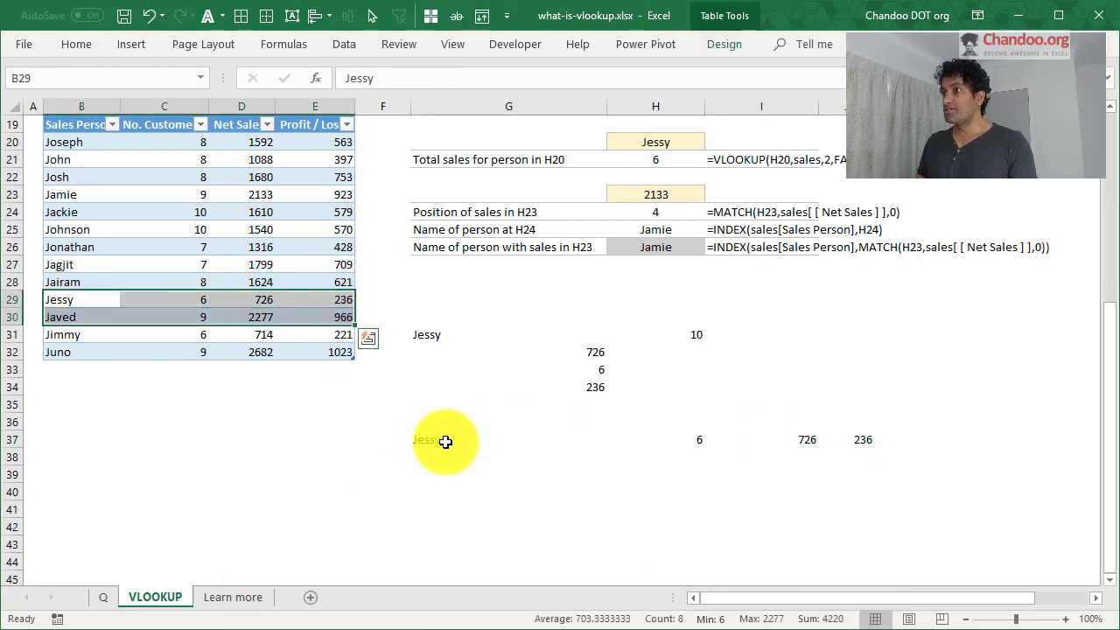
left_click_drag(445, 442, 858, 437)
key("F2")
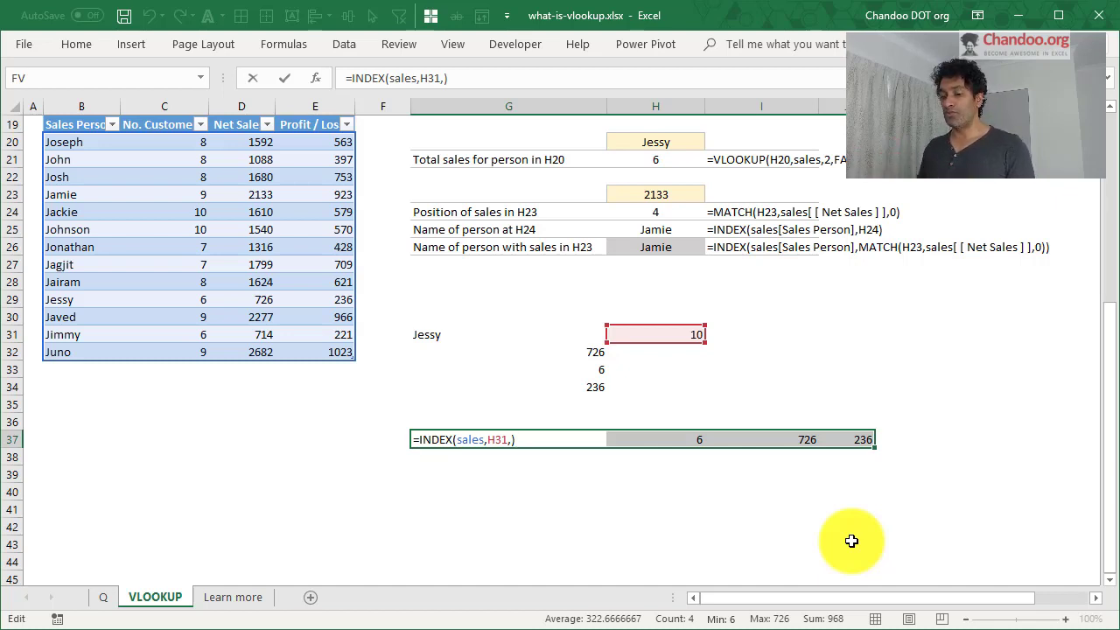
key("ctrl+shift+Return")
- Inspect the MATCH formula in H31 that feeds the row lookup and switch to the Q sheet
left_click(695, 338)
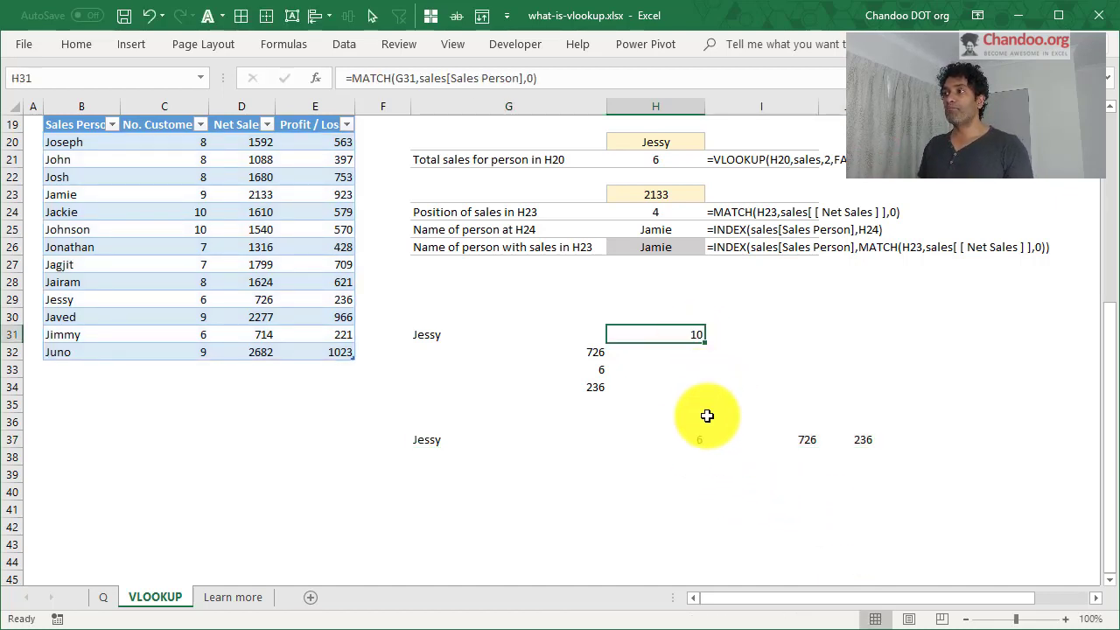
left_click(459, 456)
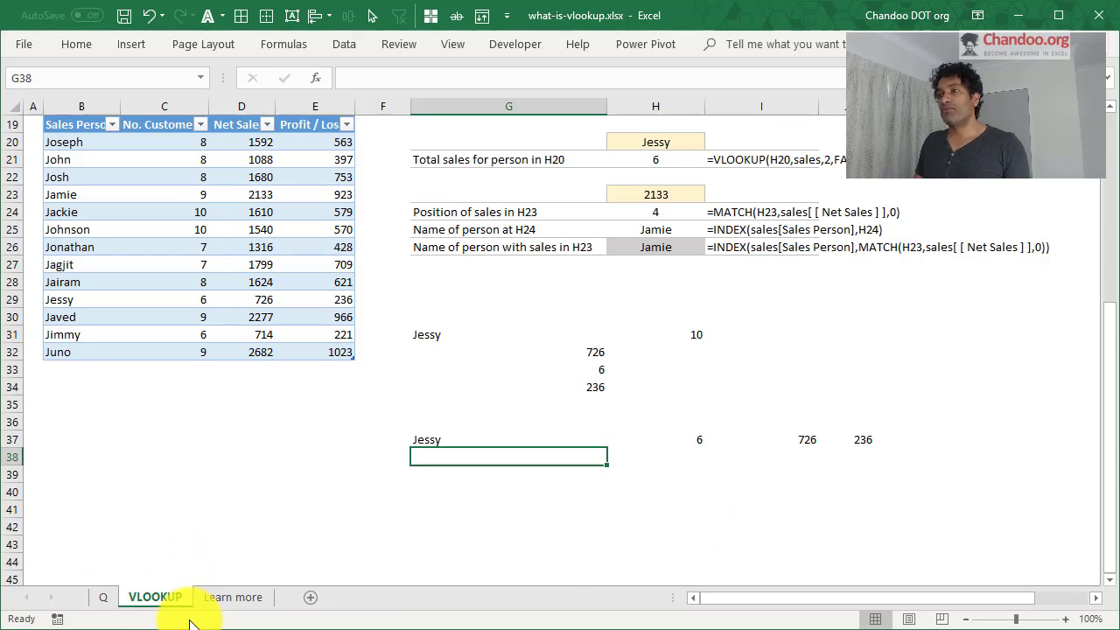
left_click(103, 597)
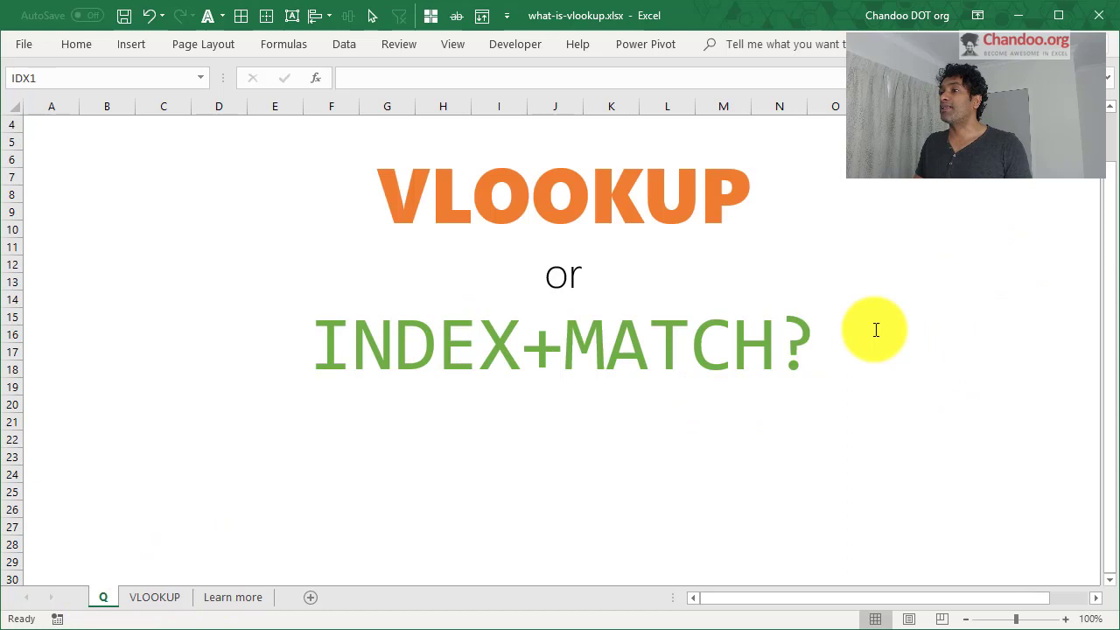